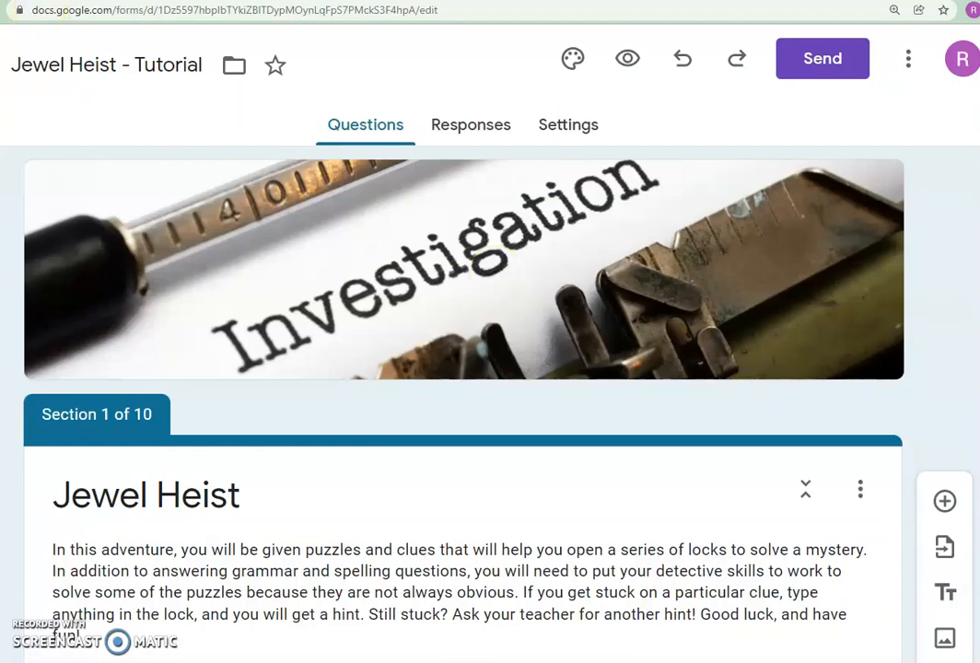
# View the empty lock link table in the Google Slides instructions, and return to the Jewel Heist form.
pyautogui.click(412, 2)
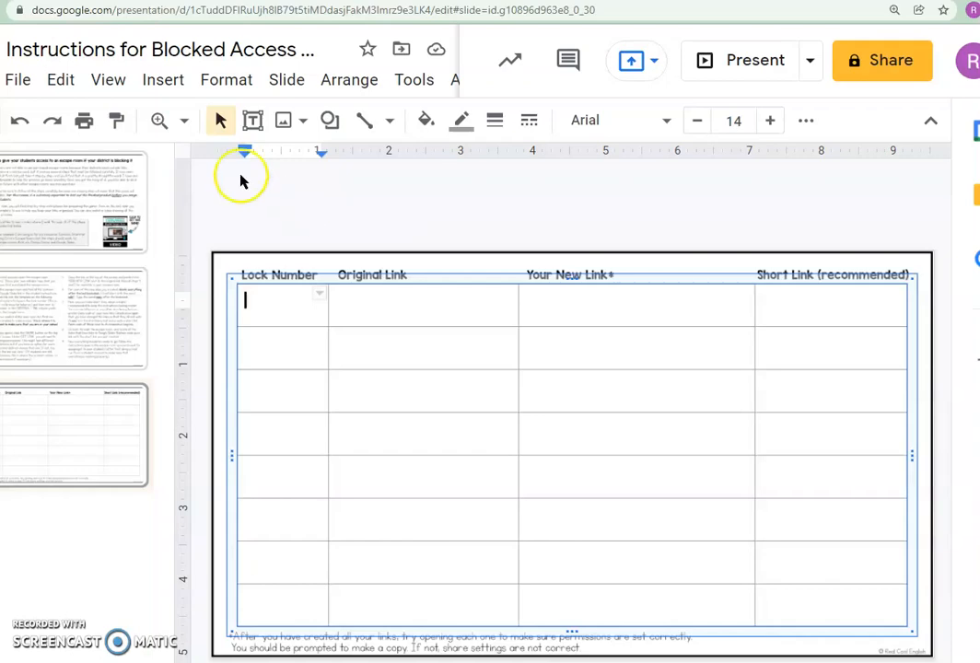
pyautogui.click(166, 1)
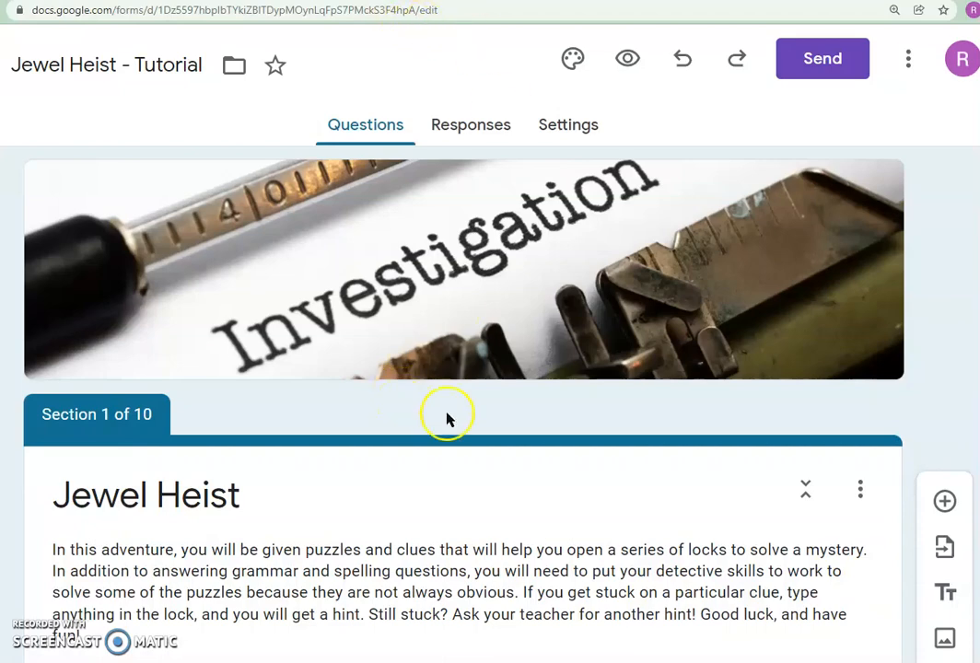
pyautogui.scroll(-1, 523, 453)
pyautogui.scroll(-3, 550, 425)
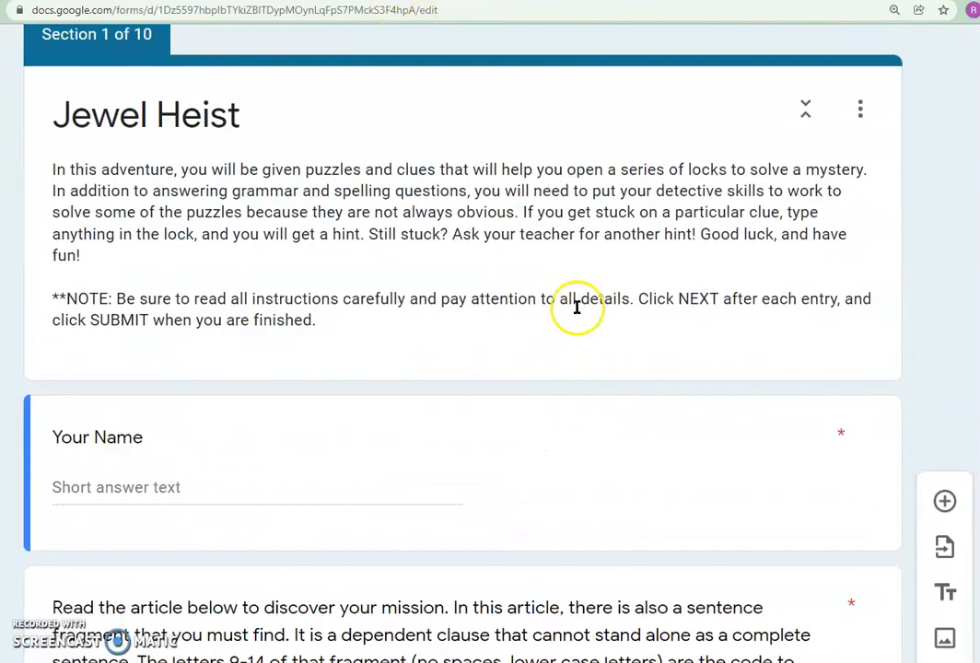
pyautogui.scroll(-3, 577, 307)
pyautogui.scroll(-12, 578, 295)
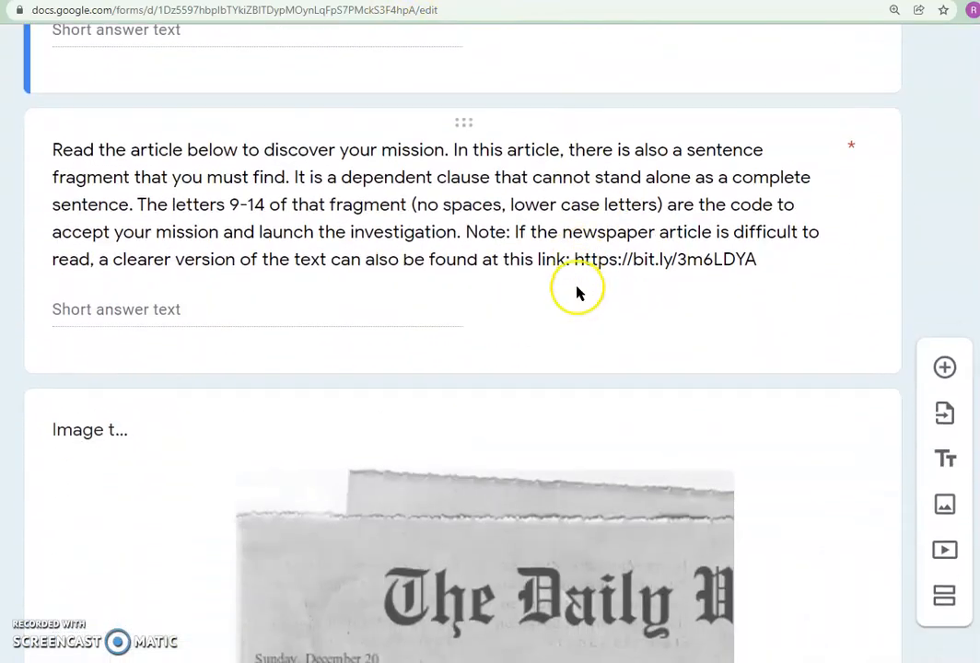
pyautogui.scroll(-6, 578, 289)
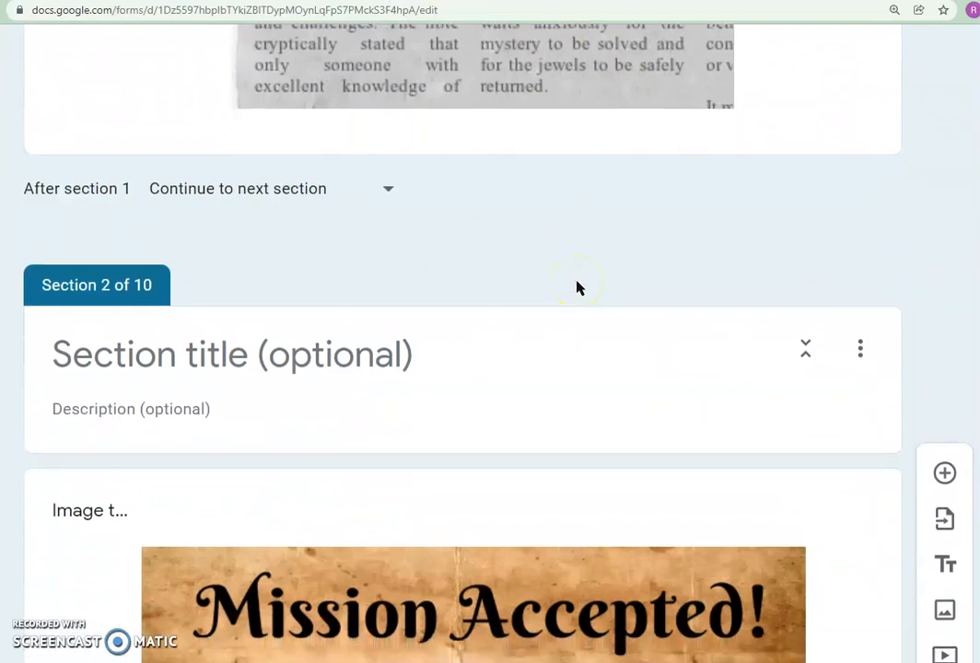
pyautogui.scroll(-3, 576, 288)
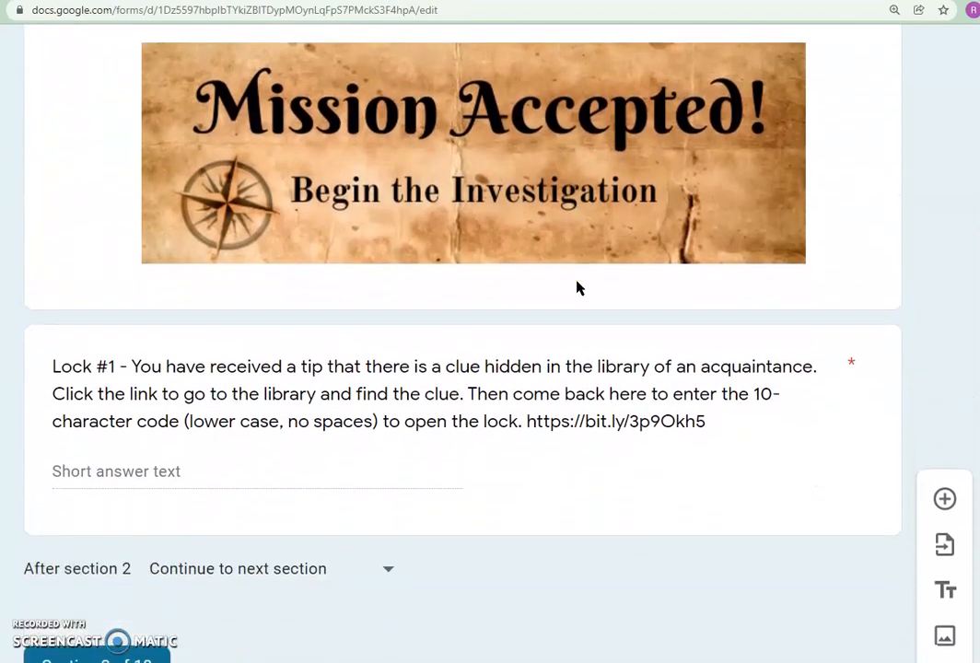
pyautogui.click(576, 272)
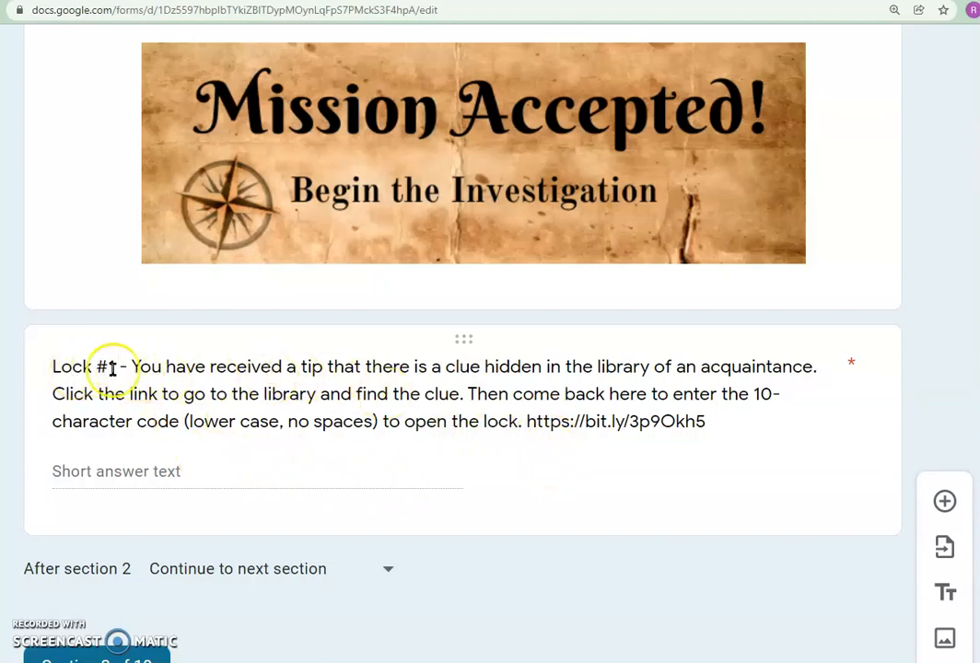
pyautogui.click(524, 421)
pyautogui.scroll(-2, 475, 439)
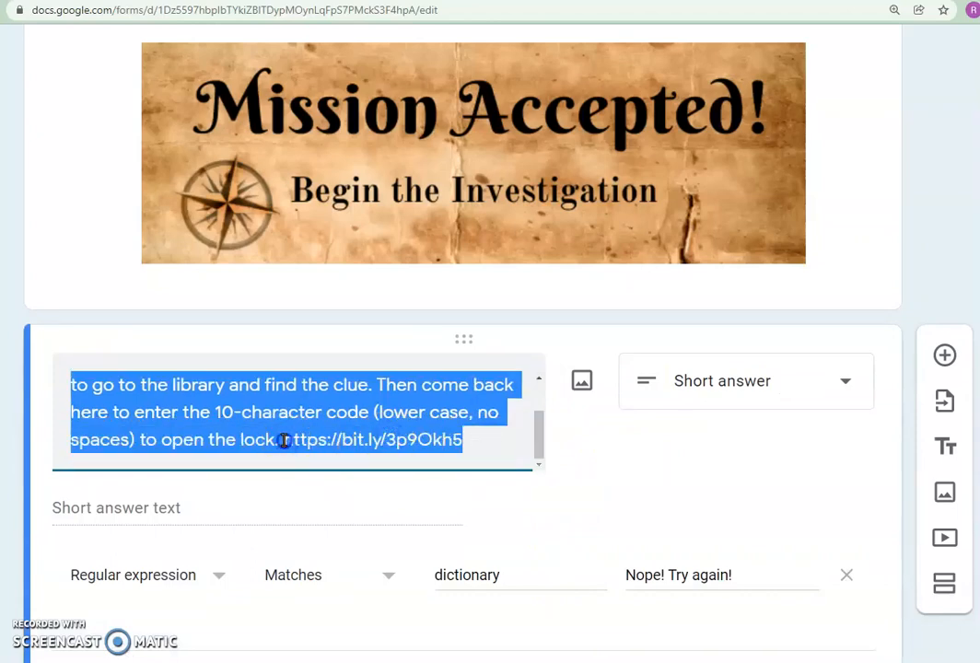
pyautogui.moveTo(284, 443); pyautogui.dragTo(468, 443)
pyautogui.hotkey('ctrl', 'c')
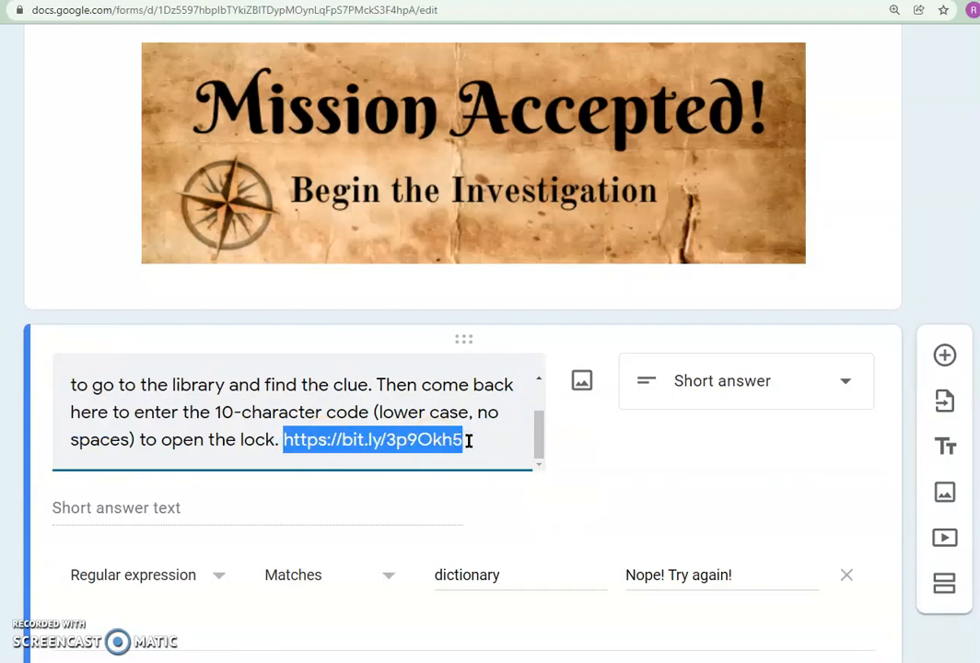
# Switch to the Google Slides table and paste the link under Original Link in the first row, labelling the row "Lock 1".
pyautogui.click(553, 2)
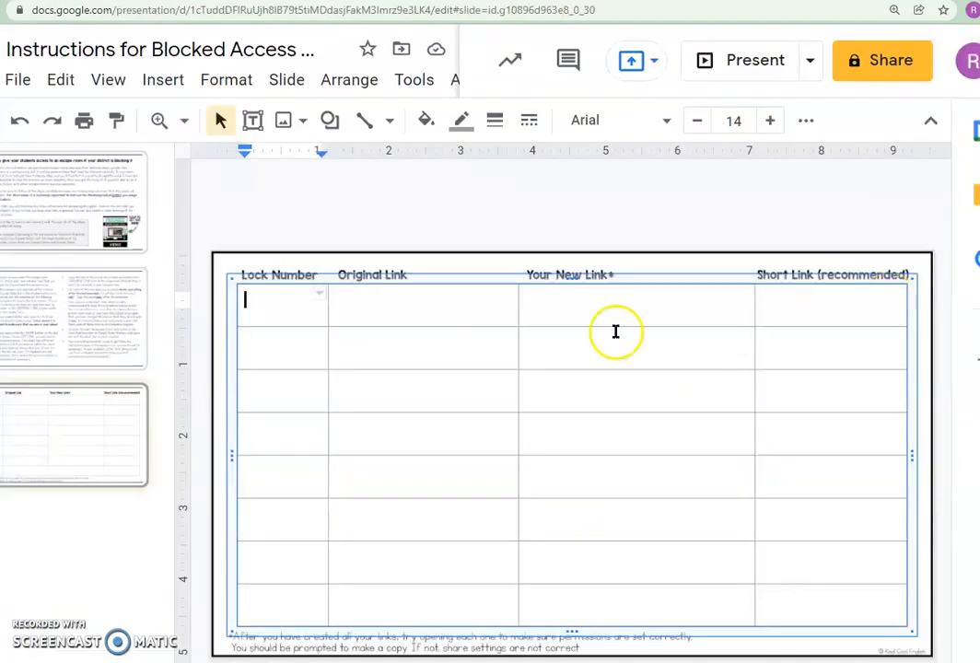
pyautogui.click(381, 306)
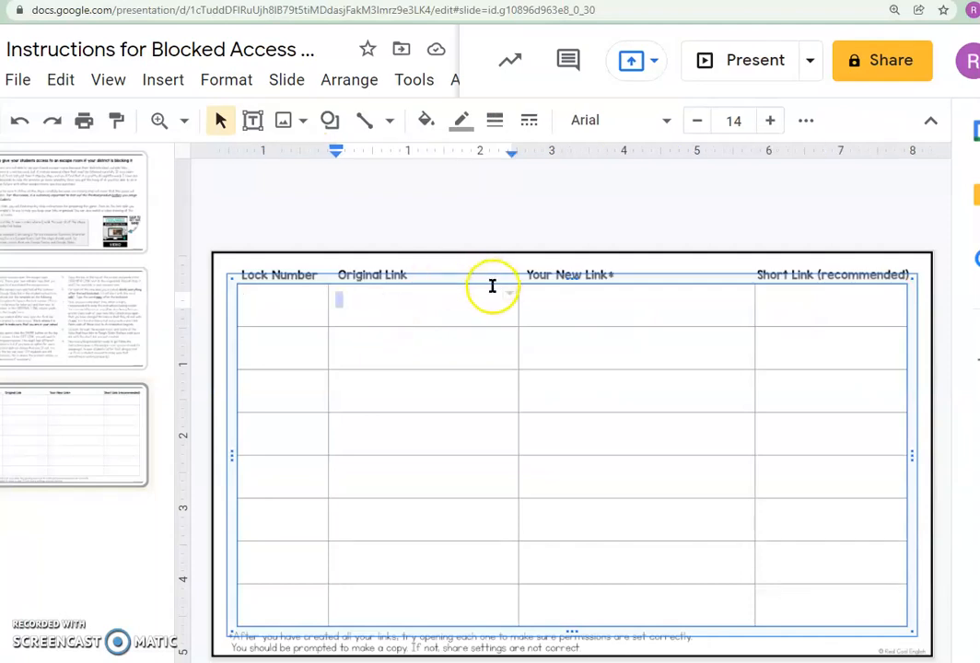
pyautogui.hotkey('ctrl', 'v')
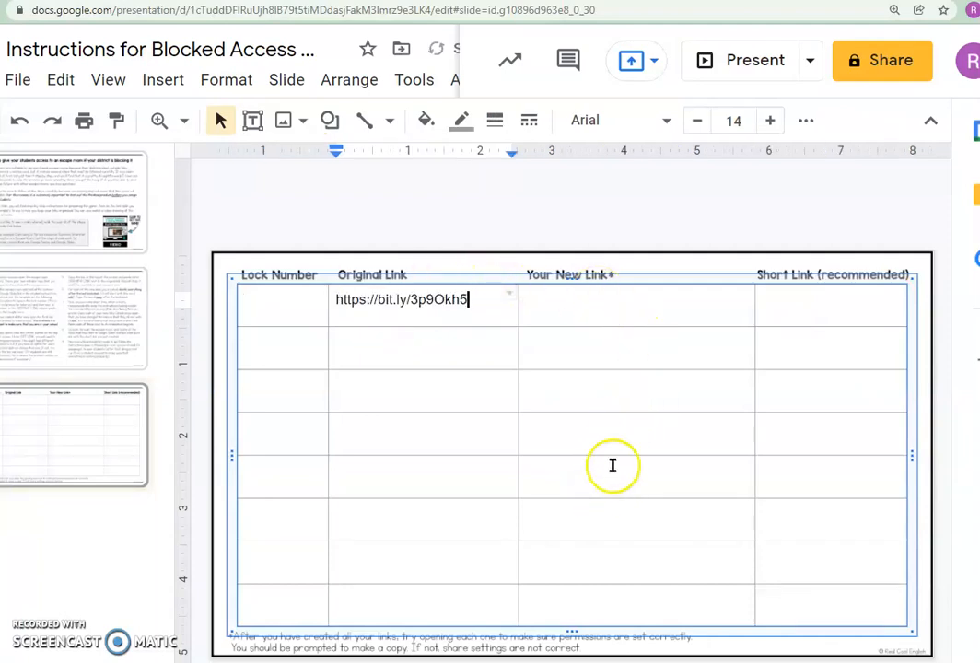
pyautogui.click(258, 307)
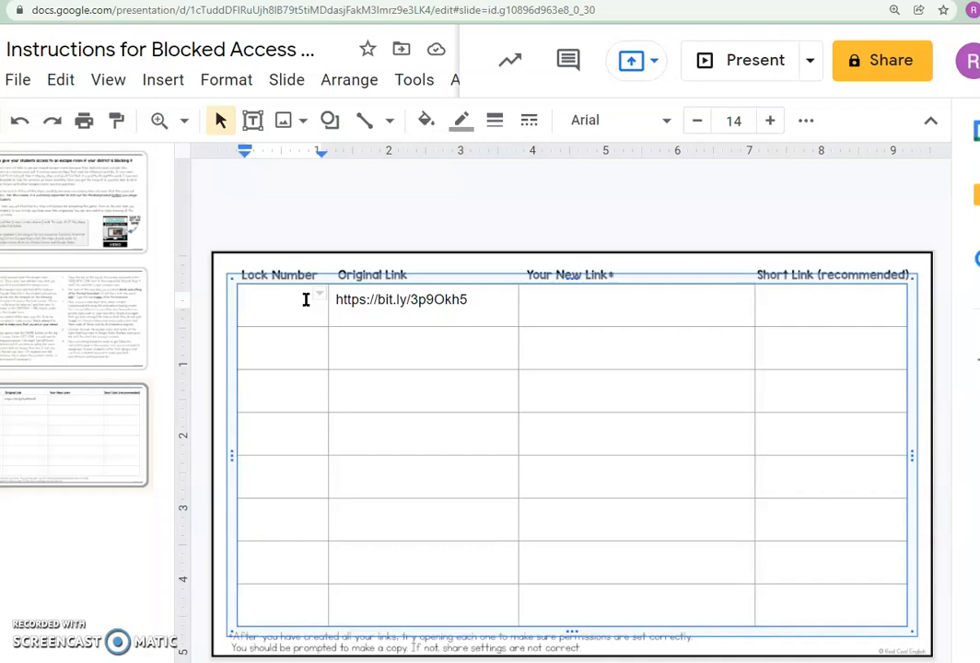
pyautogui.write('Lock 1')
pyautogui.click(221, 2)
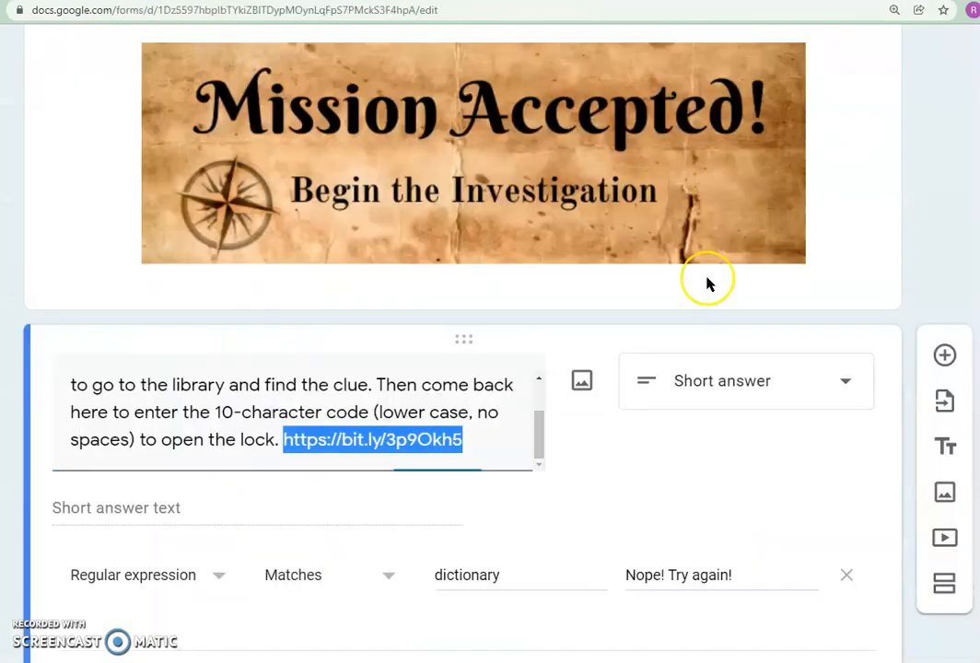
pyautogui.scroll(-13, 549, 503)
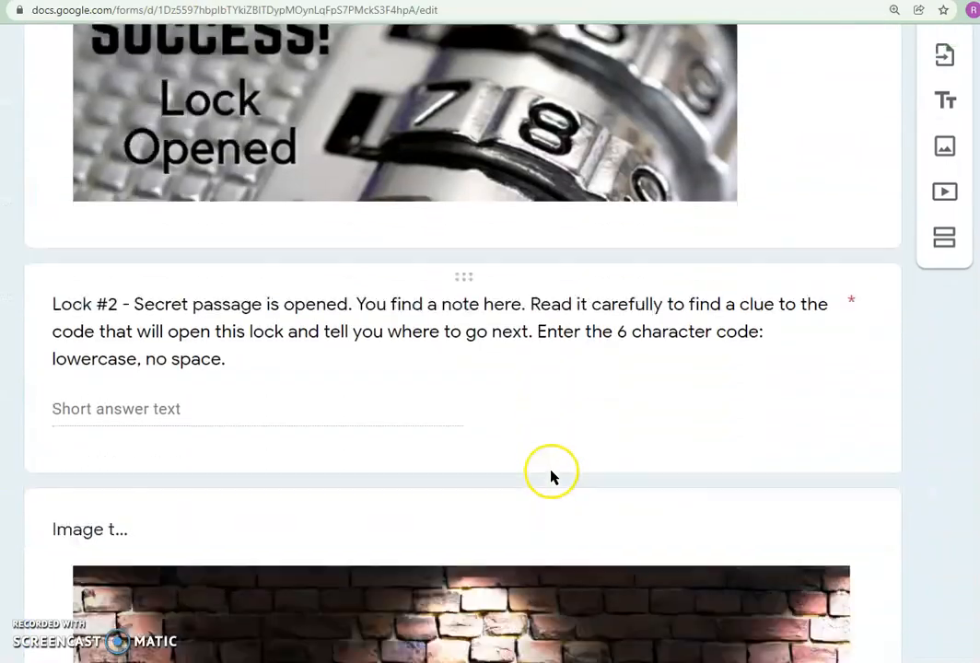
pyautogui.scroll(-14, 625, 375)
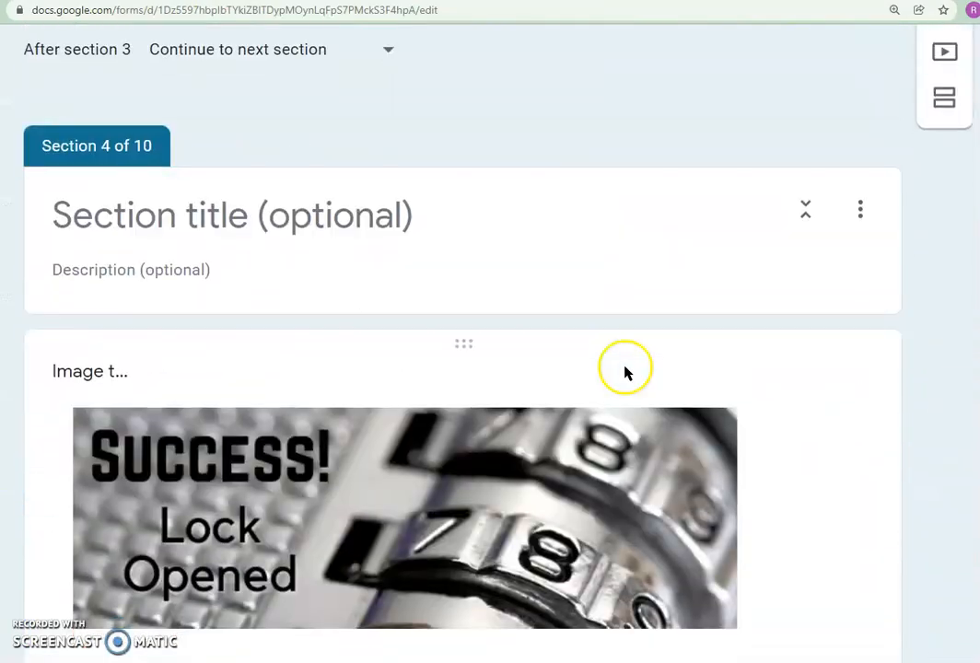
pyautogui.scroll(-12, 636, 331)
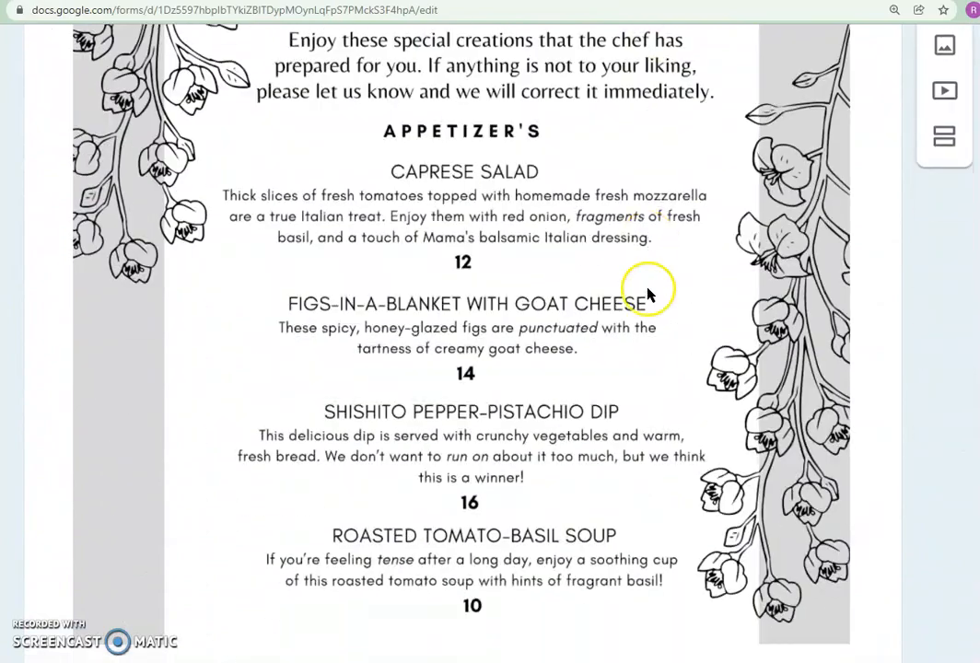
pyautogui.scroll(-14, 645, 295)
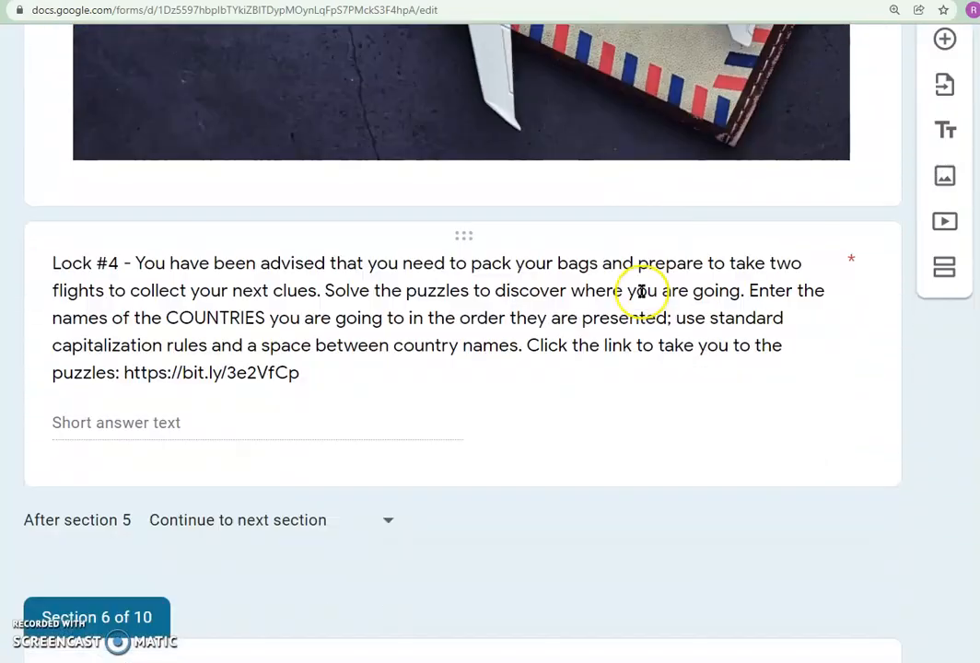
pyautogui.click(221, 345)
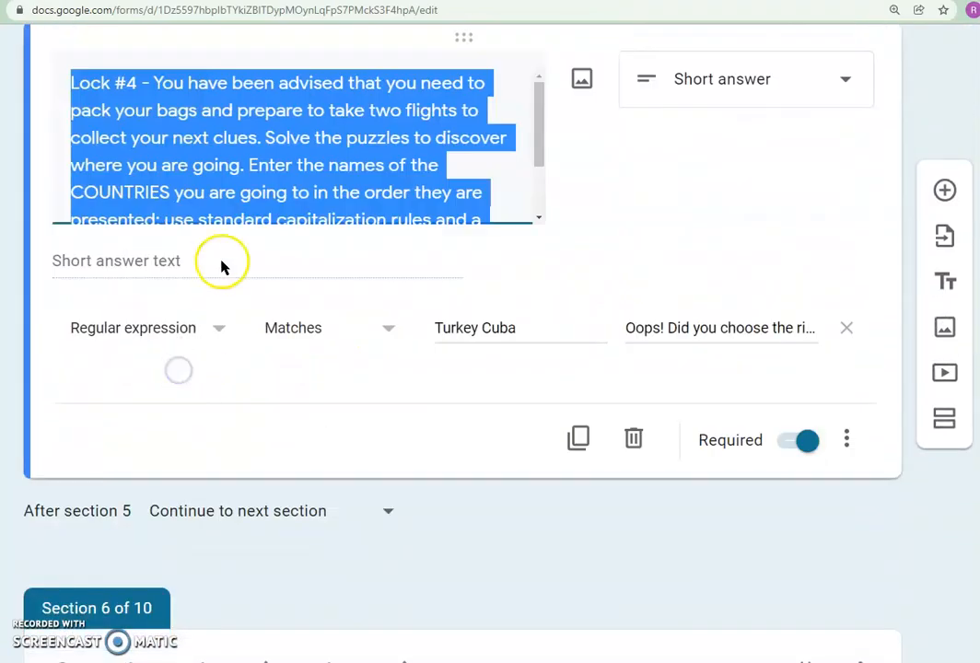
pyautogui.scroll(-3, 248, 185)
pyautogui.click(241, 193)
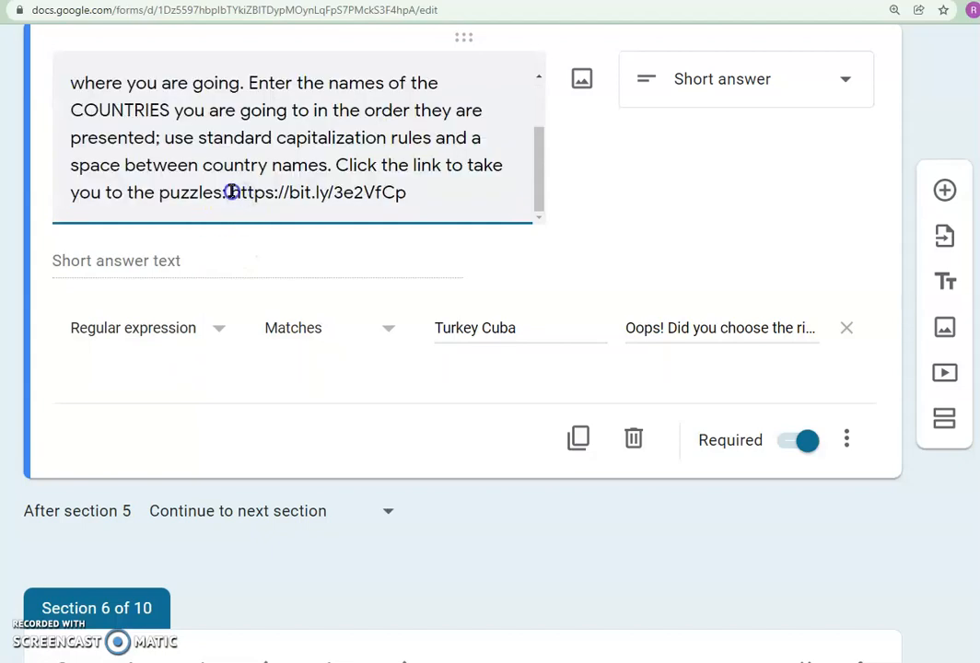
pyautogui.moveTo(231, 193); pyautogui.dragTo(413, 193)
pyautogui.hotkey('ctrl', 'c')
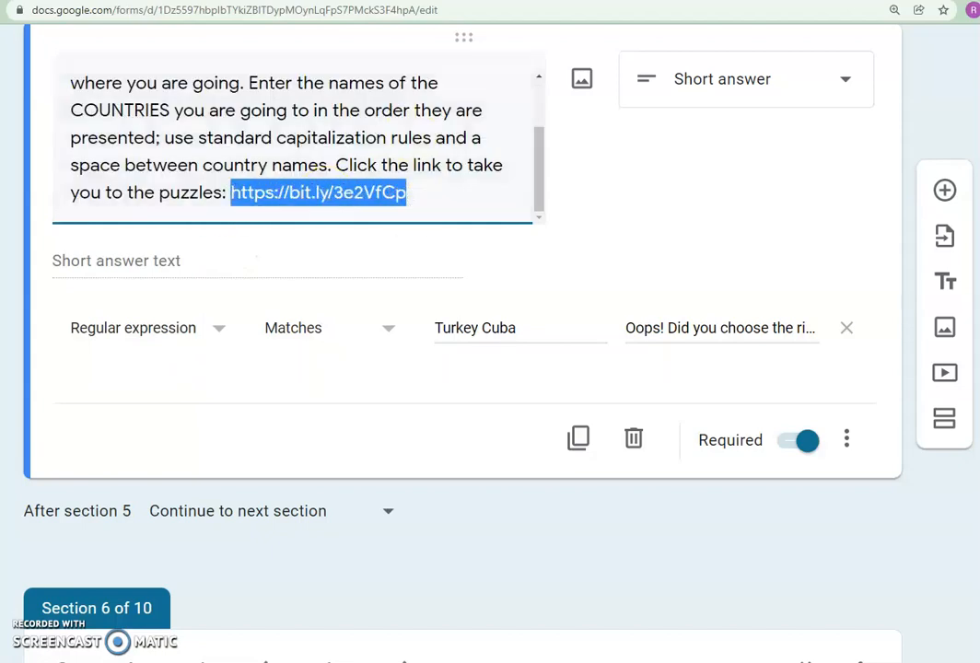
# Switch to the Google Slides table and paste the link under Original Link in the second row, labelling the row "Lock 4".
pyautogui.hotkey('alt', 'Tab')
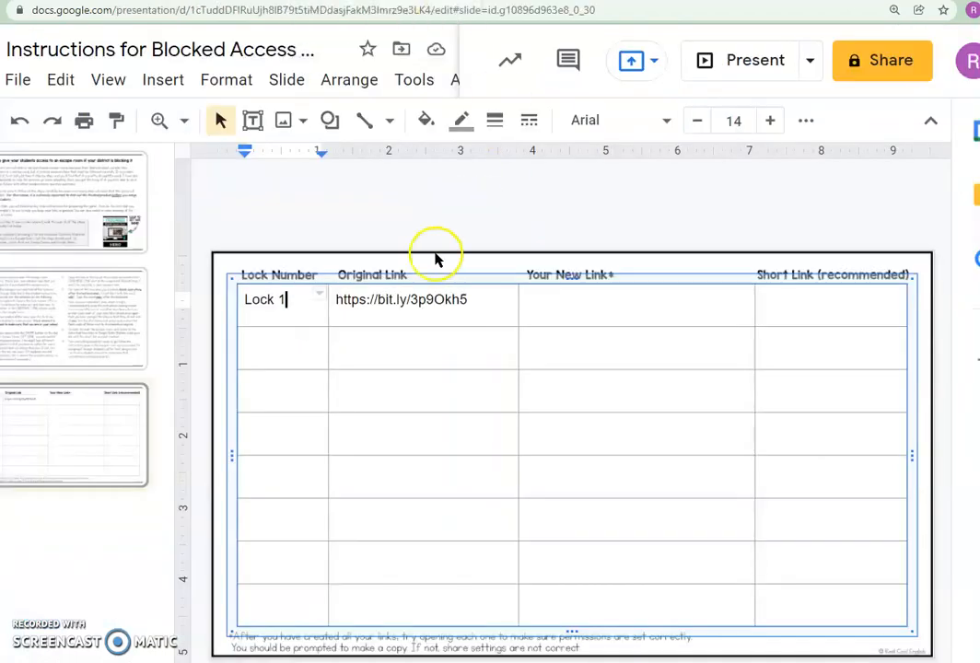
pyautogui.click(396, 342)
pyautogui.hotkey('ctrl', 'v')
pyautogui.click(302, 340)
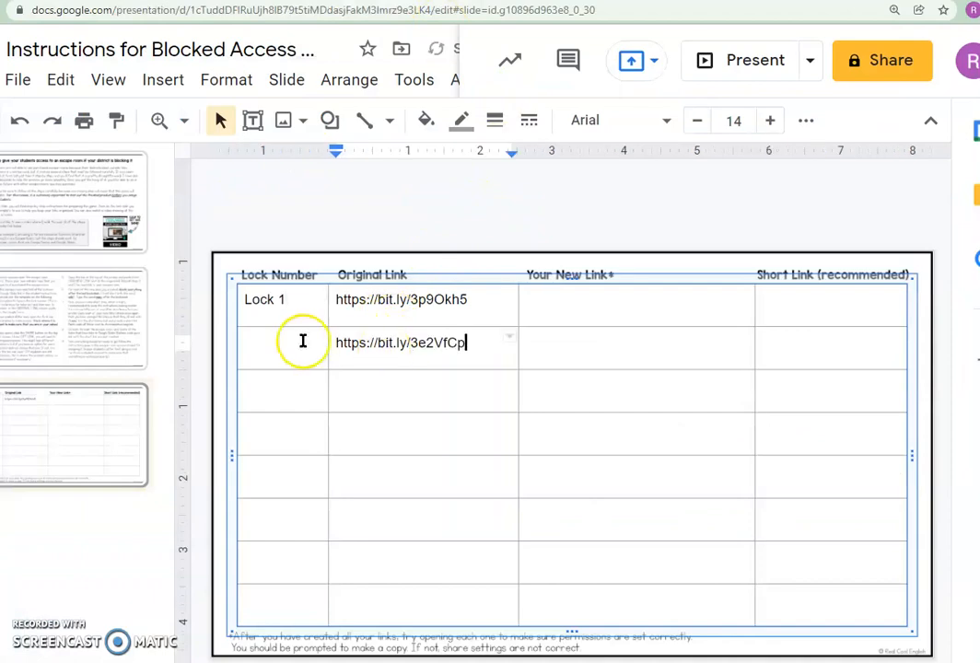
pyautogui.write('Lock 4')
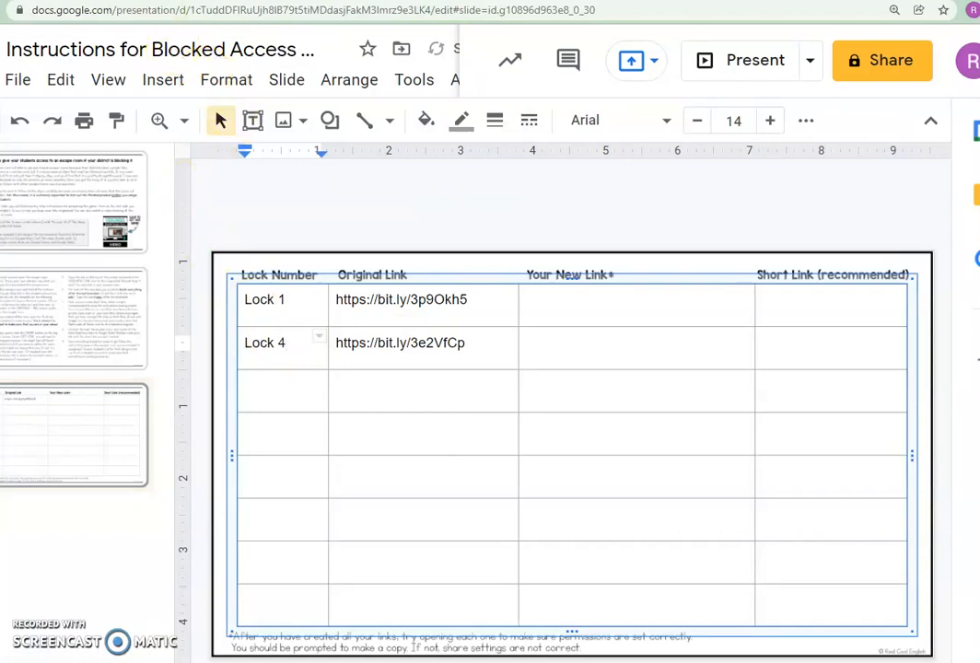
pyautogui.hotkey('alt', 'Tab')
pyautogui.scroll(-15, 547, 432)
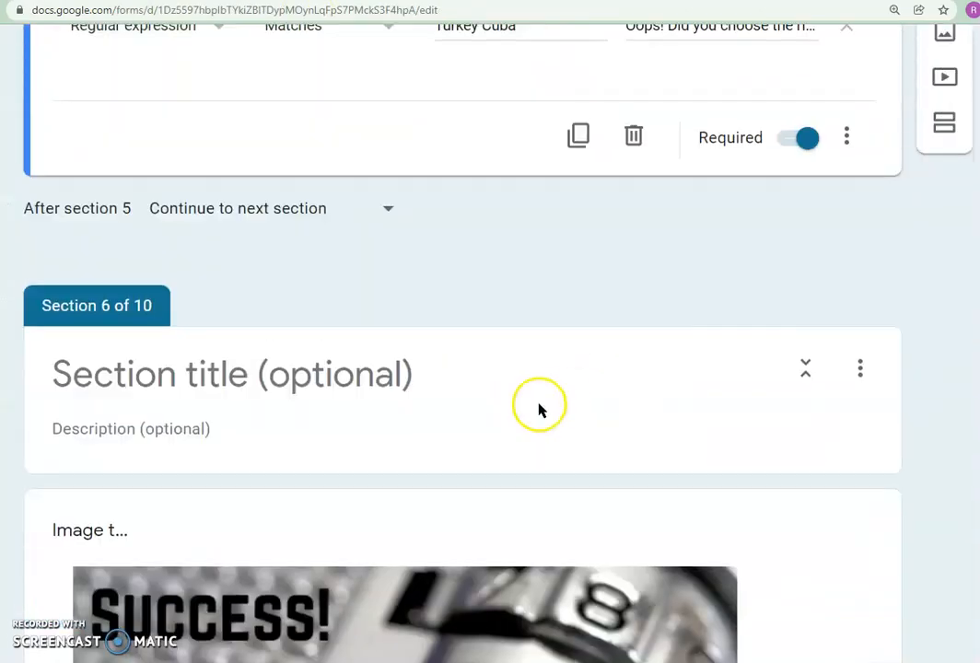
pyautogui.scroll(3, 604, 376)
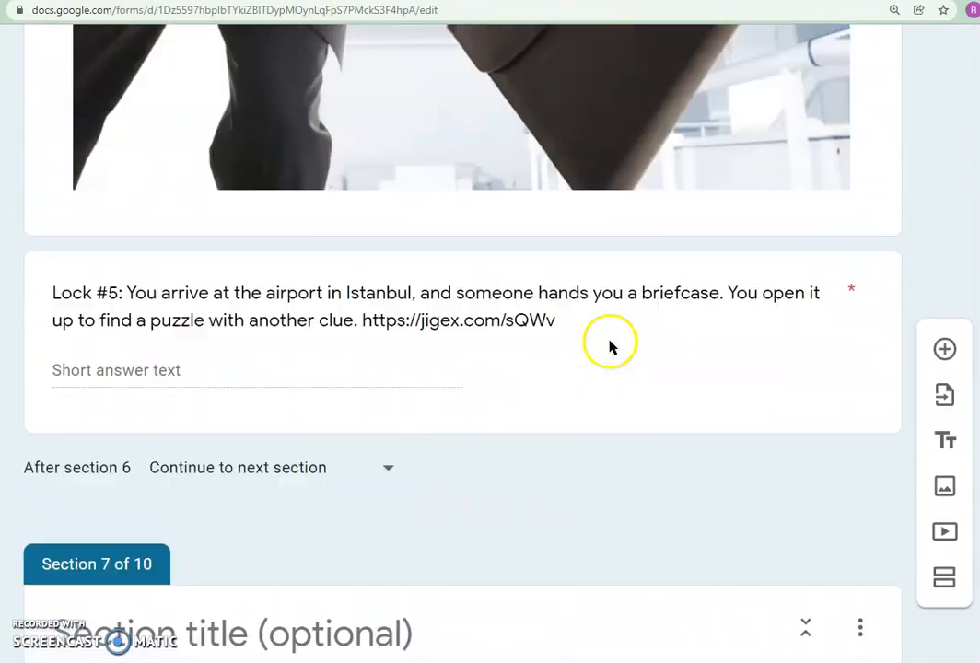
pyautogui.scroll(-7, 612, 369)
pyautogui.scroll(-9, 611, 372)
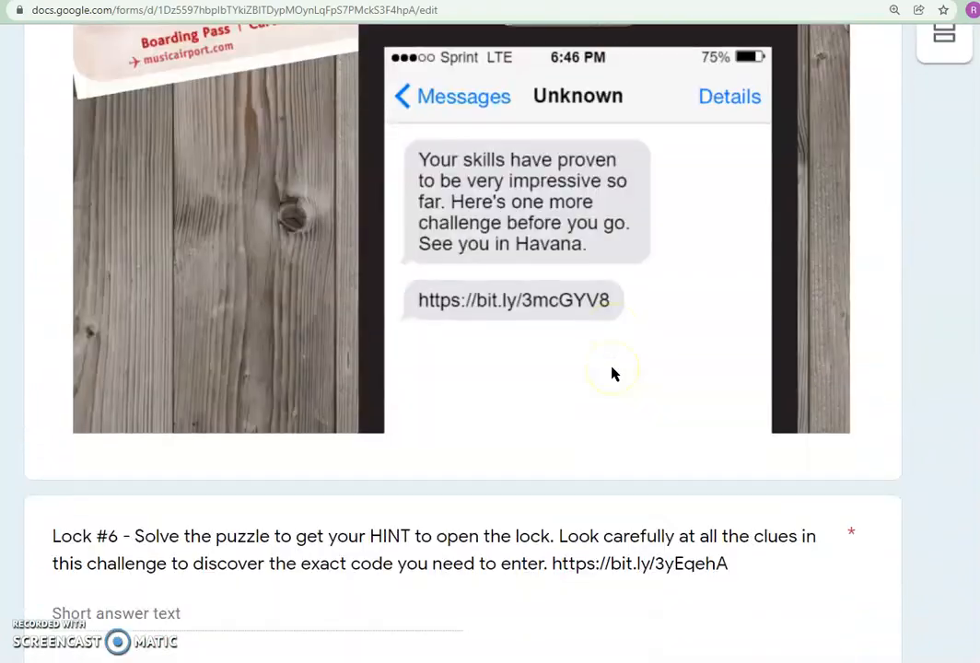
pyautogui.click(657, 299)
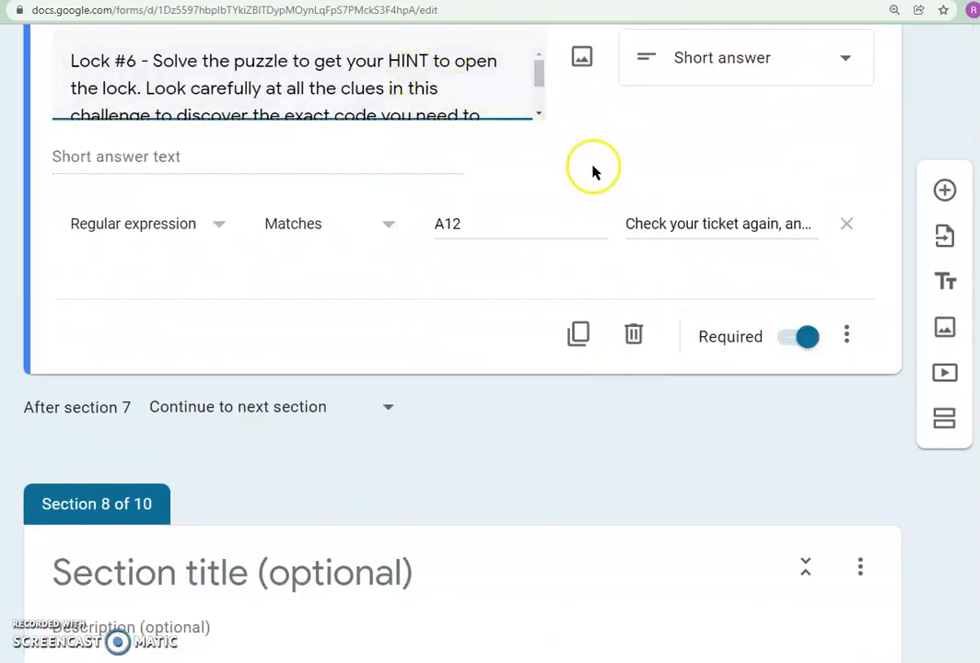
pyautogui.scroll(-1, 475, 67)
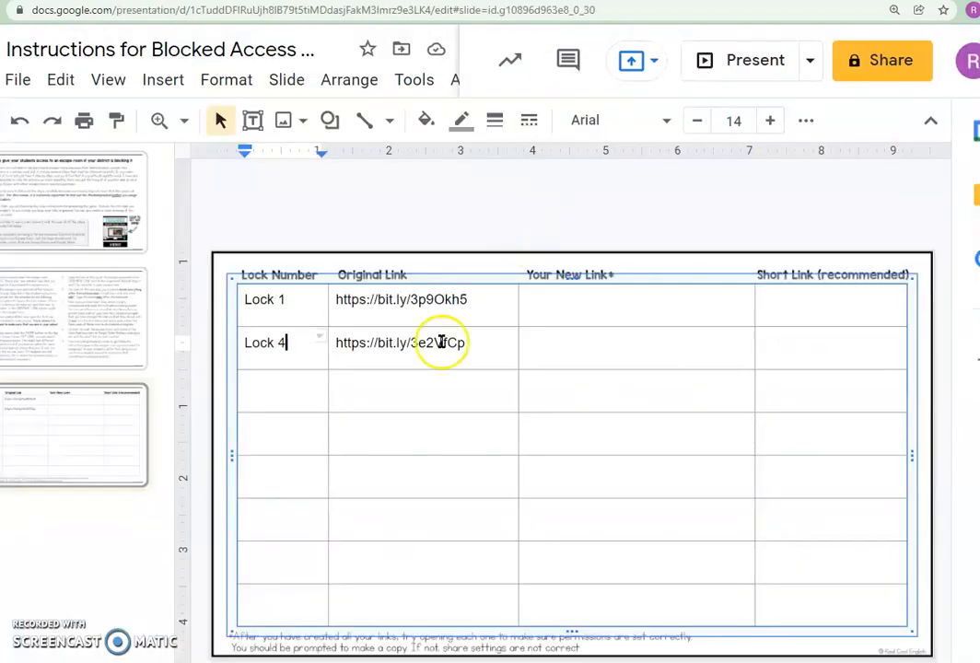
# Paste the link into the third row of the Google Slides table, check its lock number in the form, and label the row "Lock 6".
pyautogui.click(381, 385)
pyautogui.hotkey('ctrl', 'v')
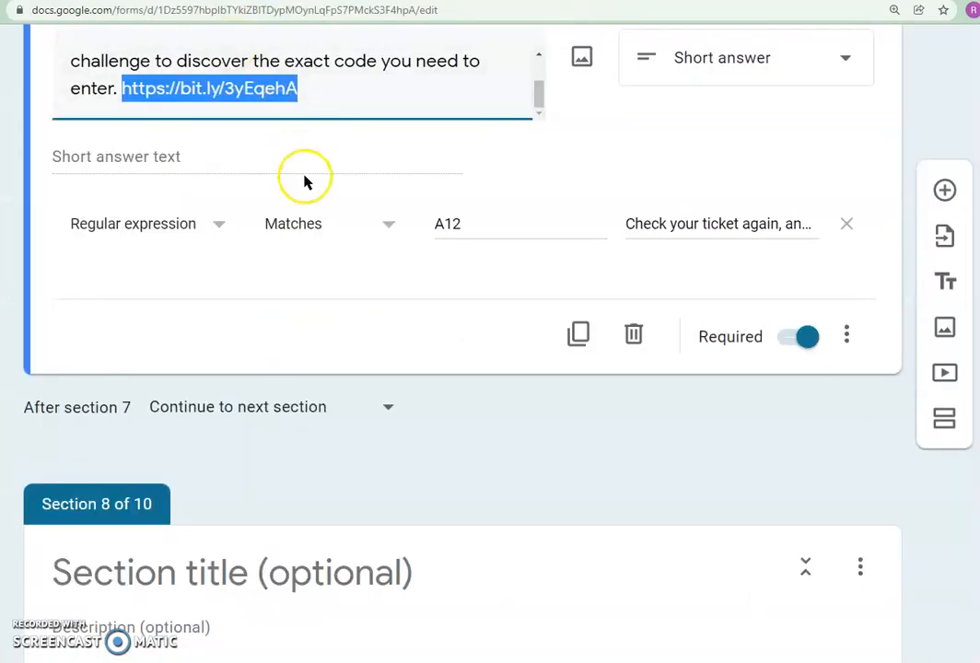
pyautogui.scroll(3, 302, 180)
pyautogui.scroll(8, 307, 180)
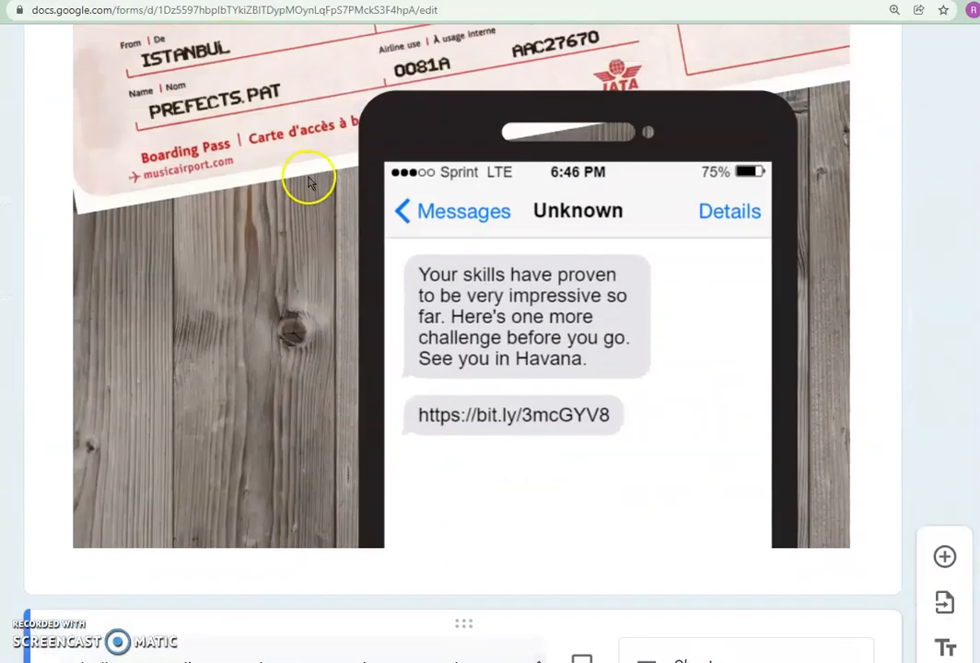
pyautogui.scroll(-4, 311, 189)
pyautogui.scroll(-5, 322, 249)
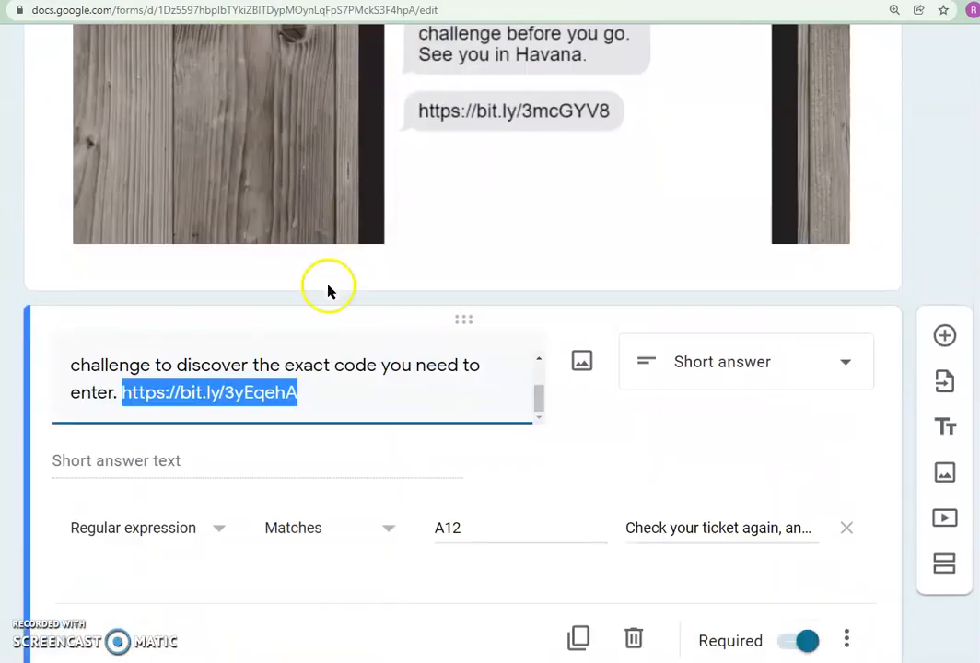
pyautogui.click(332, 352)
pyautogui.scroll(3, 334, 352)
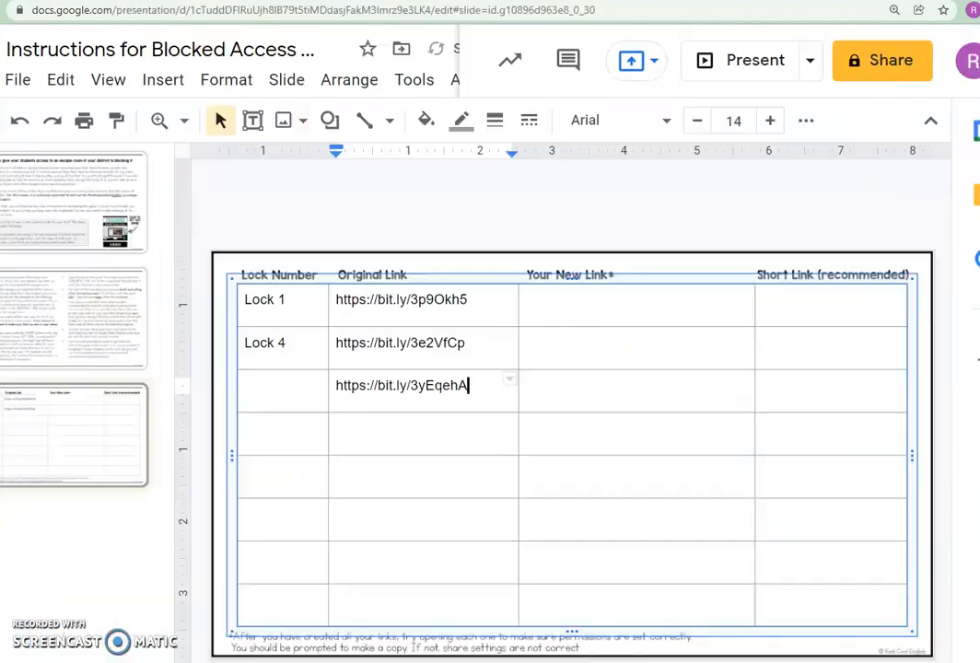
pyautogui.click(322, 394)
pyautogui.write('Lock 6')
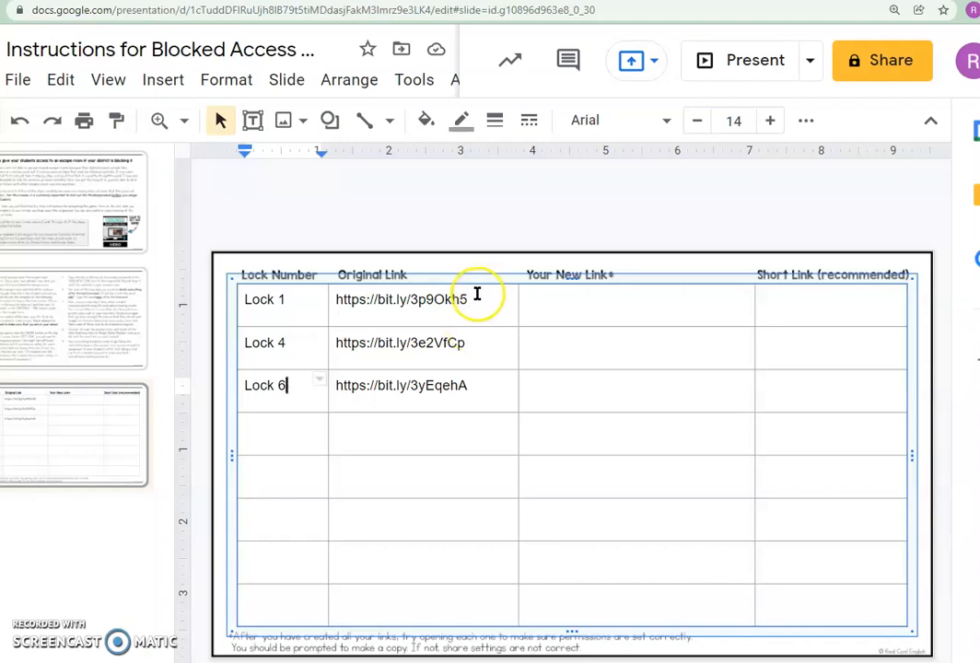
pyautogui.moveTo(467, 300); pyautogui.dragTo(334, 297)
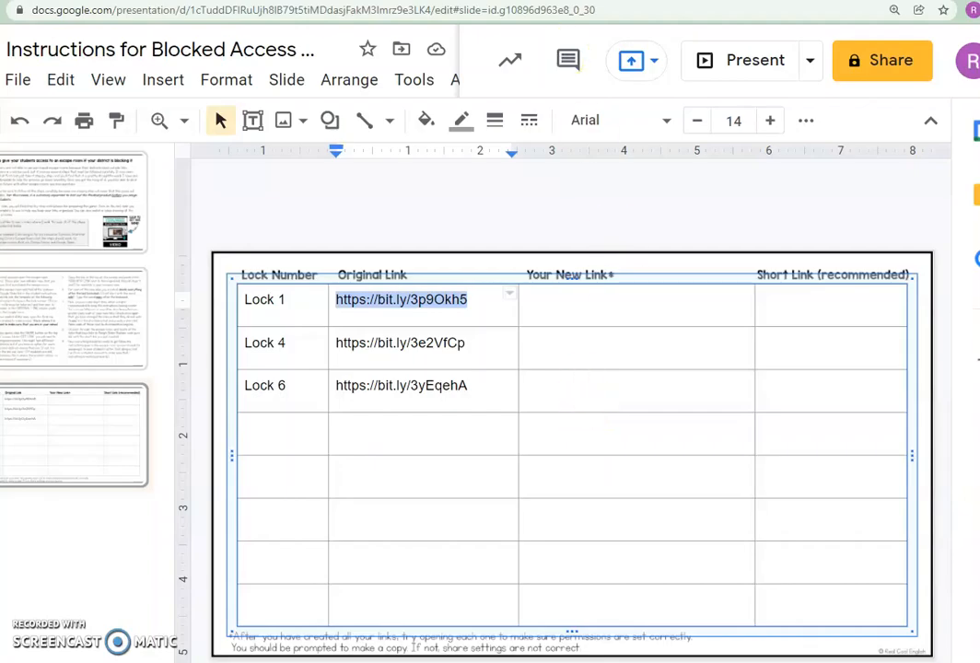
pyautogui.hotkey('ctrl', 't')
pyautogui.click(264, 13)
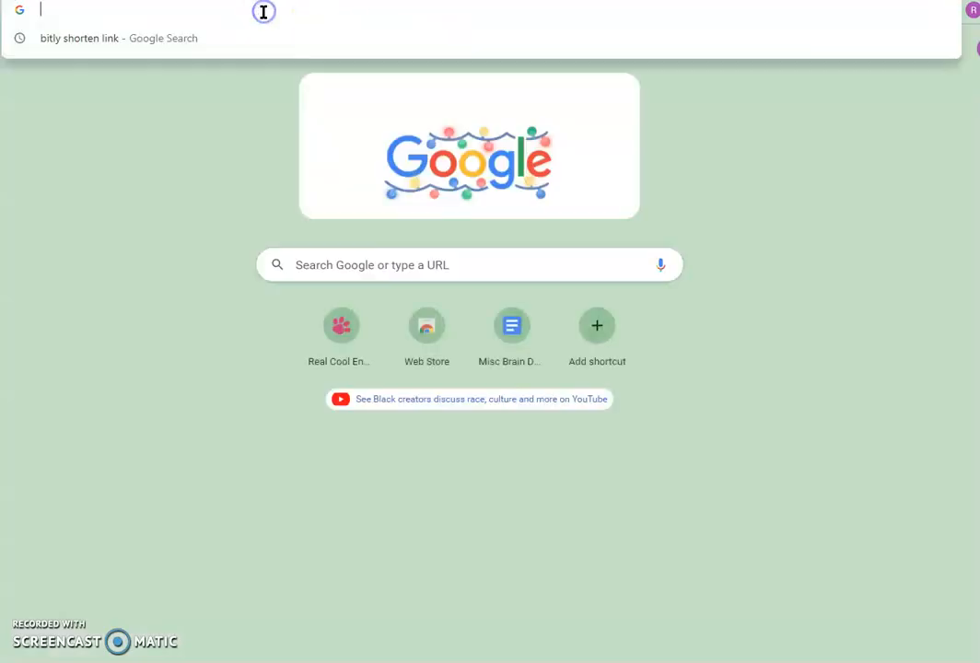
pyautogui.hotkey('ctrl', 'v')
pyautogui.press('Return')
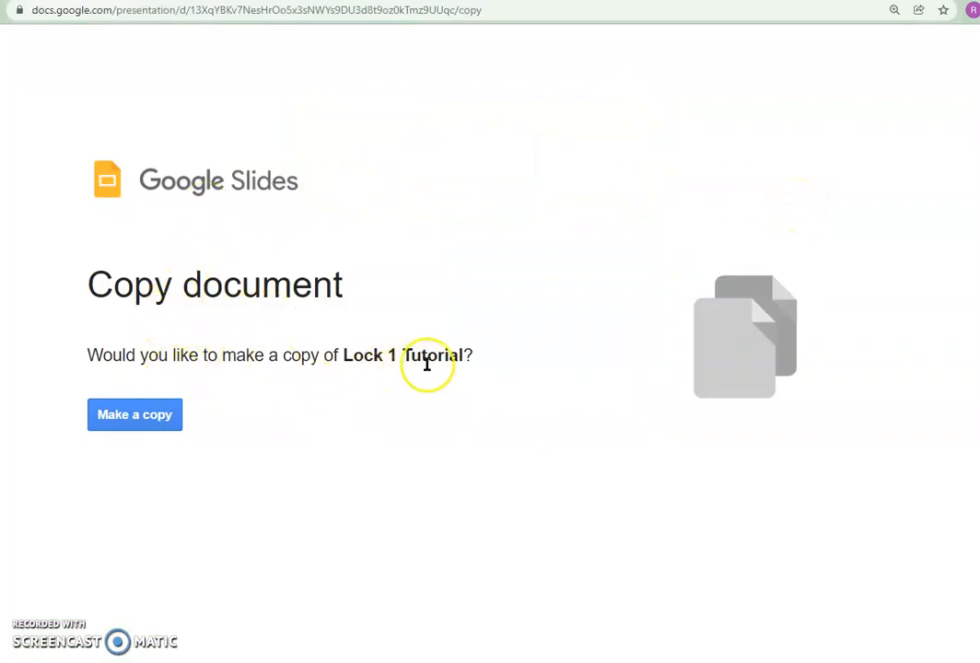
pyautogui.click(141, 416)
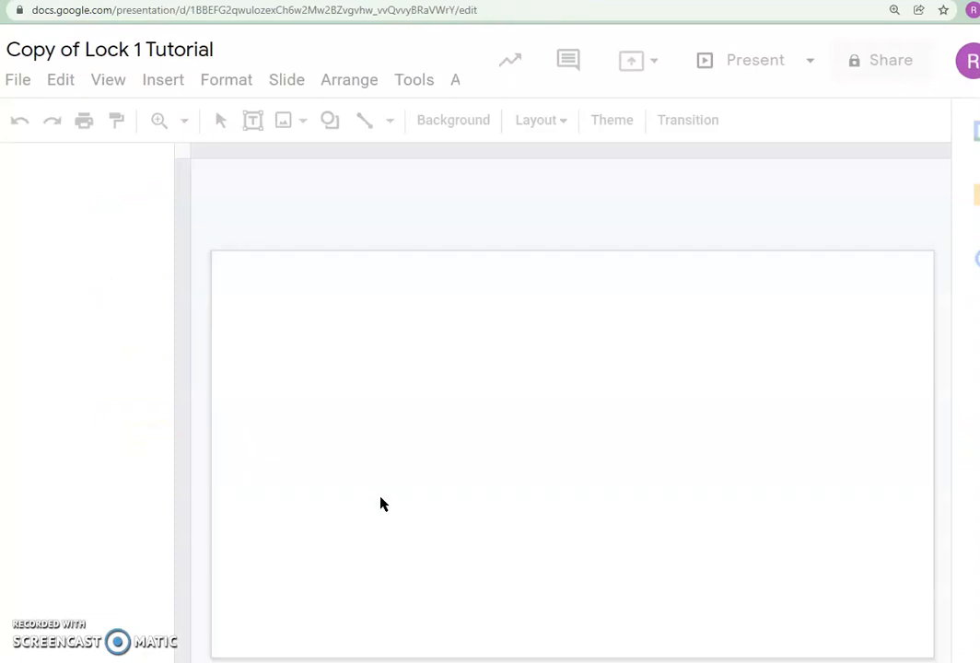
pyautogui.click(413, 491)
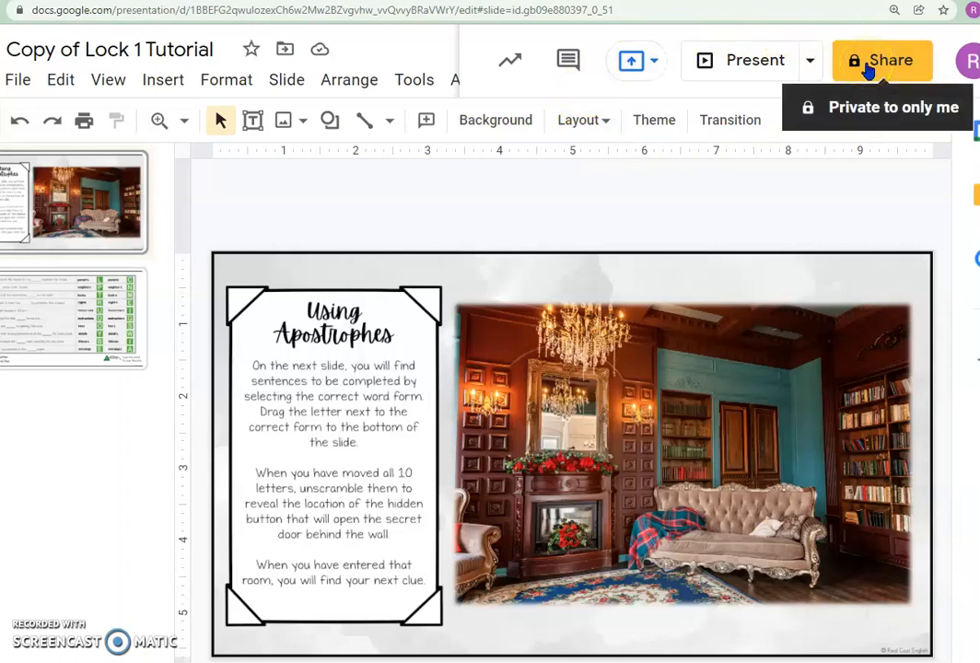
# Share the Lock 1 Tutorial copy with anyone with the link and copy its sharing link.
pyautogui.click(869, 70)
pyautogui.click(863, 72)
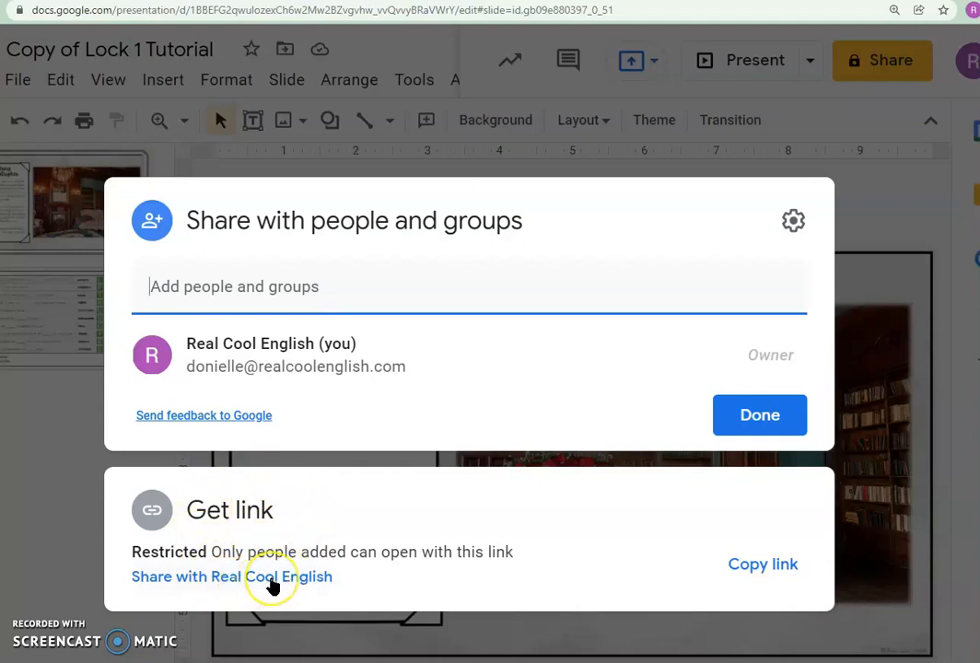
pyautogui.click(272, 581)
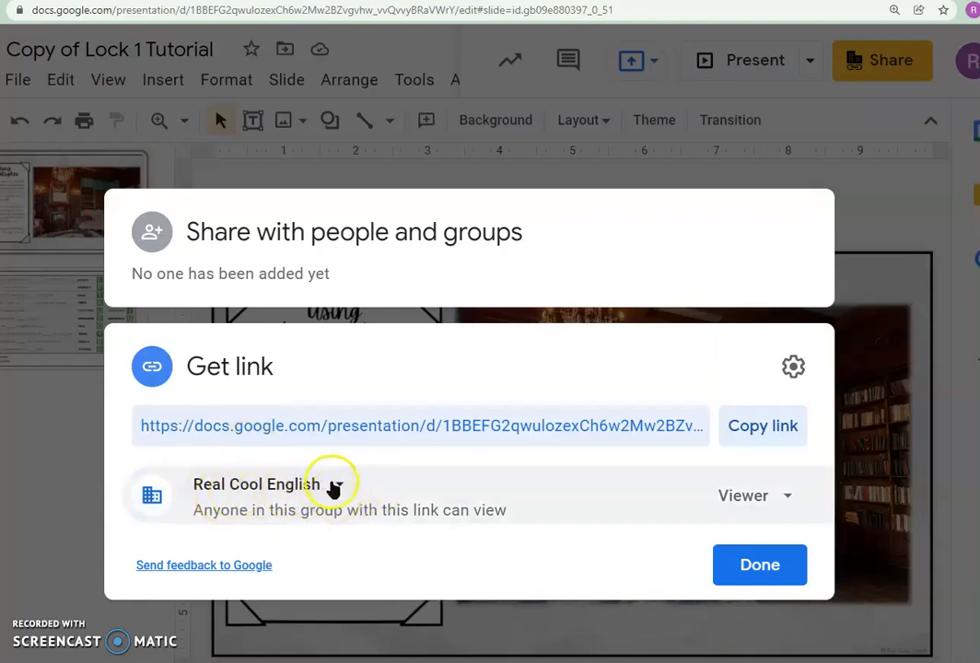
pyautogui.click(340, 493)
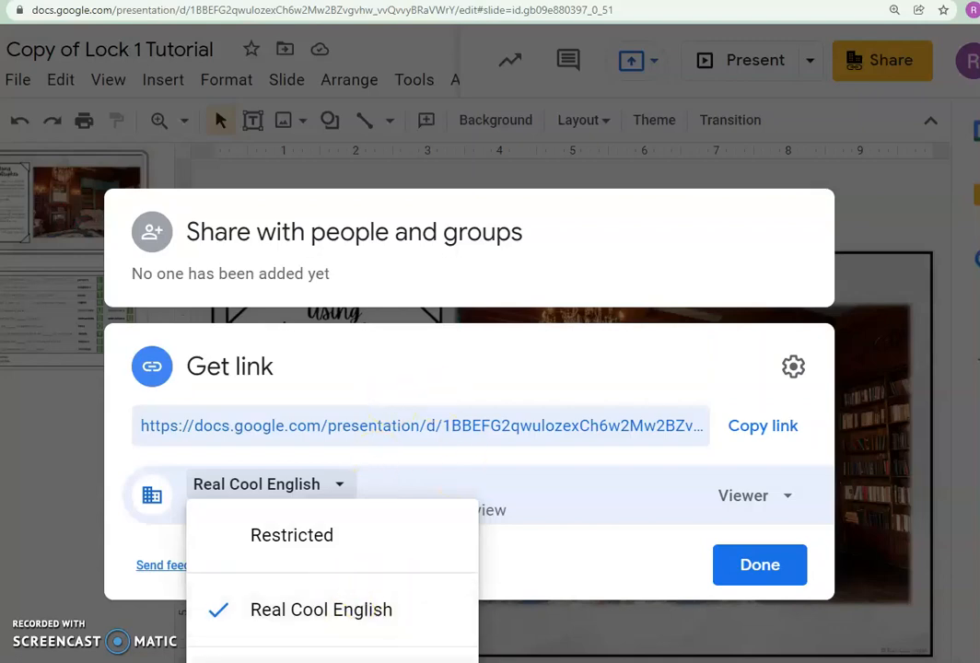
pyautogui.click(323, 661)
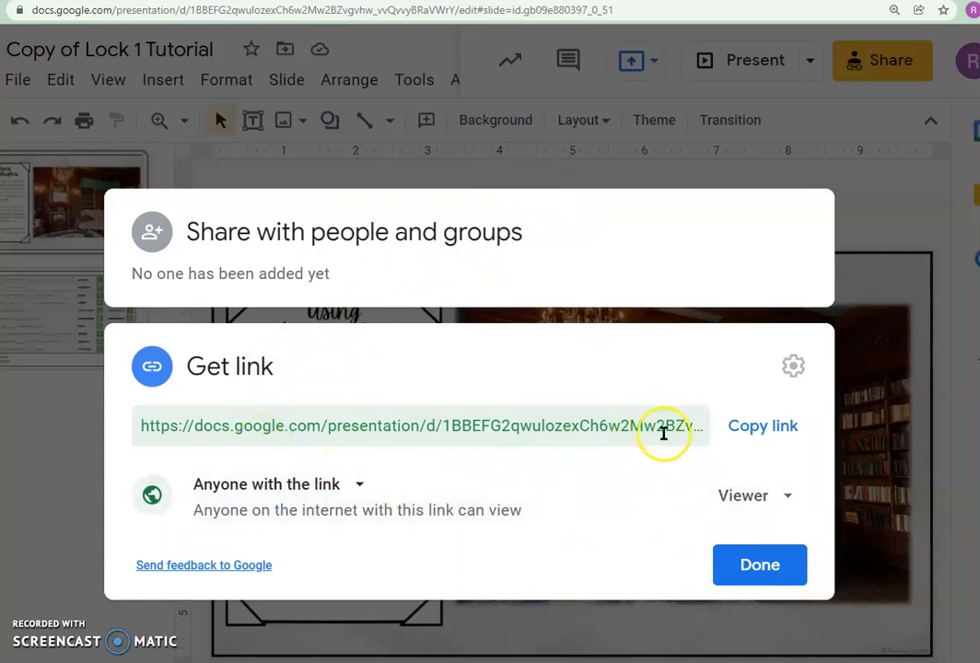
pyautogui.click(772, 434)
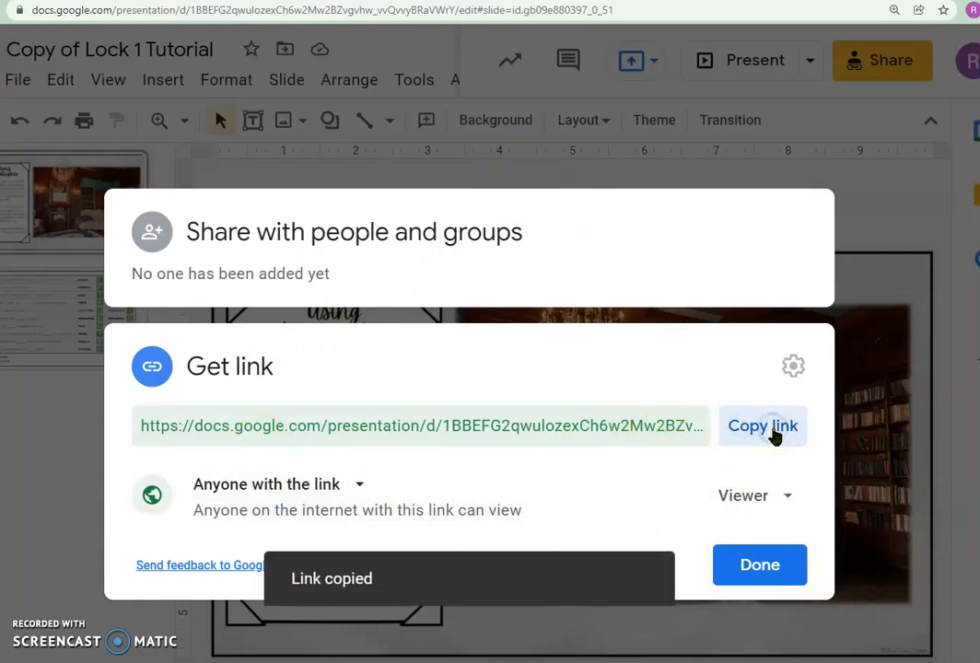
pyautogui.click(760, 567)
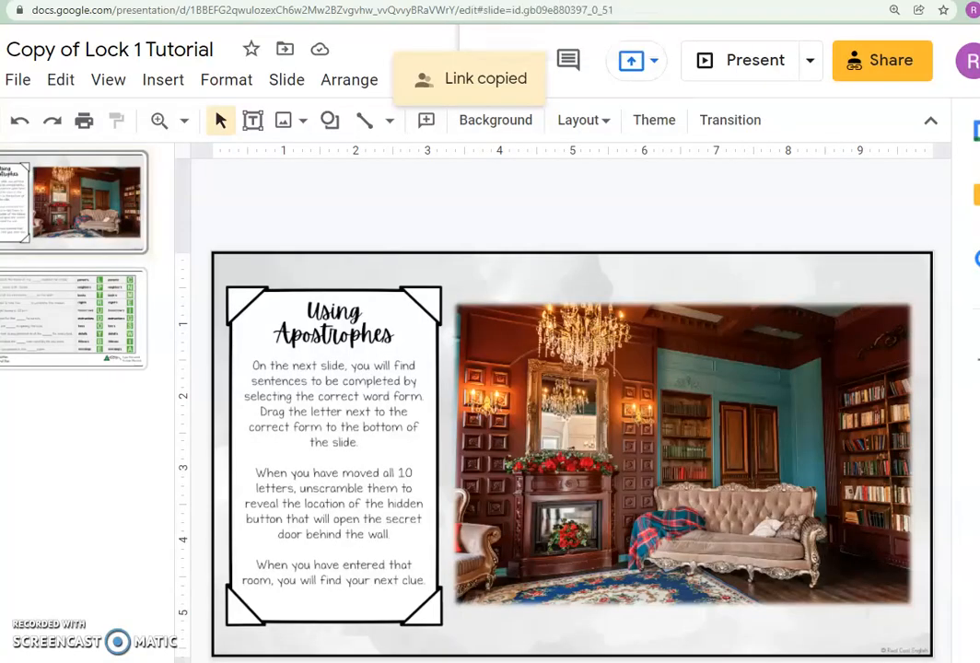
# Return to the lock links table and paste the copied sharing link under Your New Link in the Lock 1 row.
pyautogui.hotkey('ctrl', 'shift', 'Tab')
pyautogui.doubleClick(572, 309)
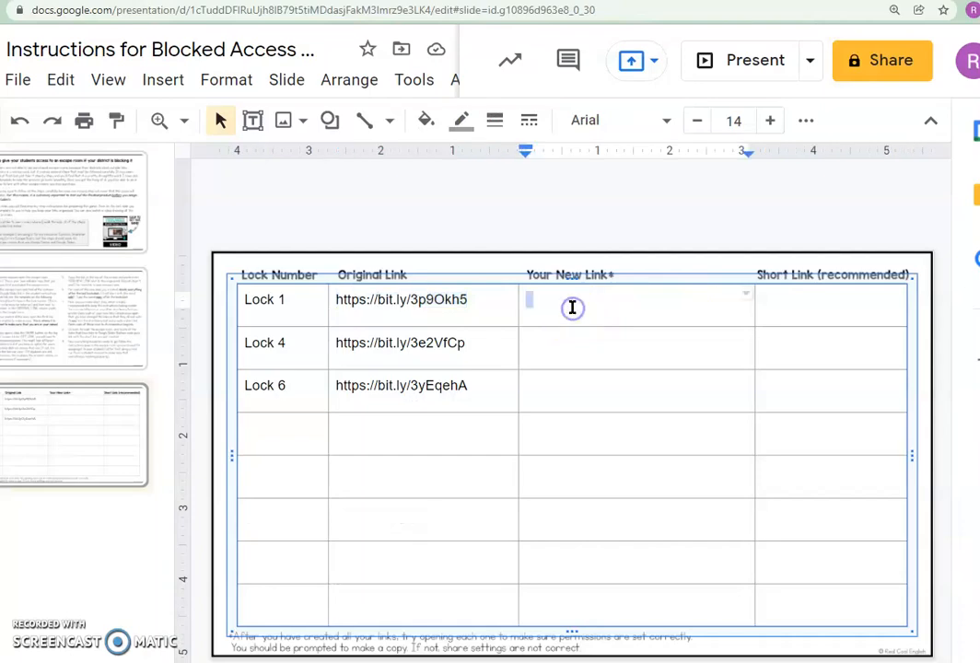
pyautogui.hotkey('ctrl', 'v')
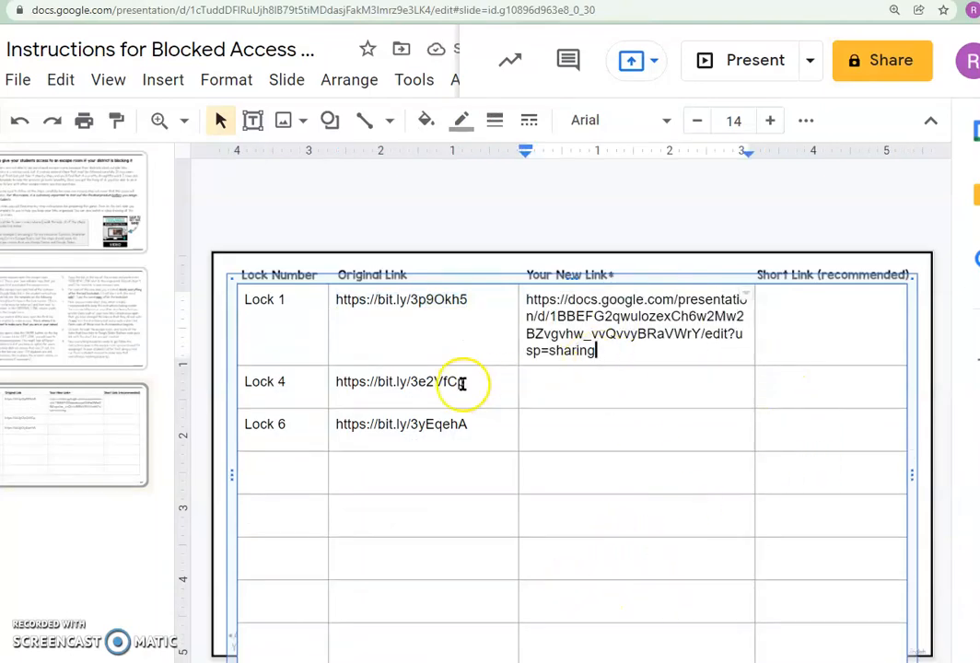
pyautogui.moveTo(463, 383); pyautogui.dragTo(339, 387)
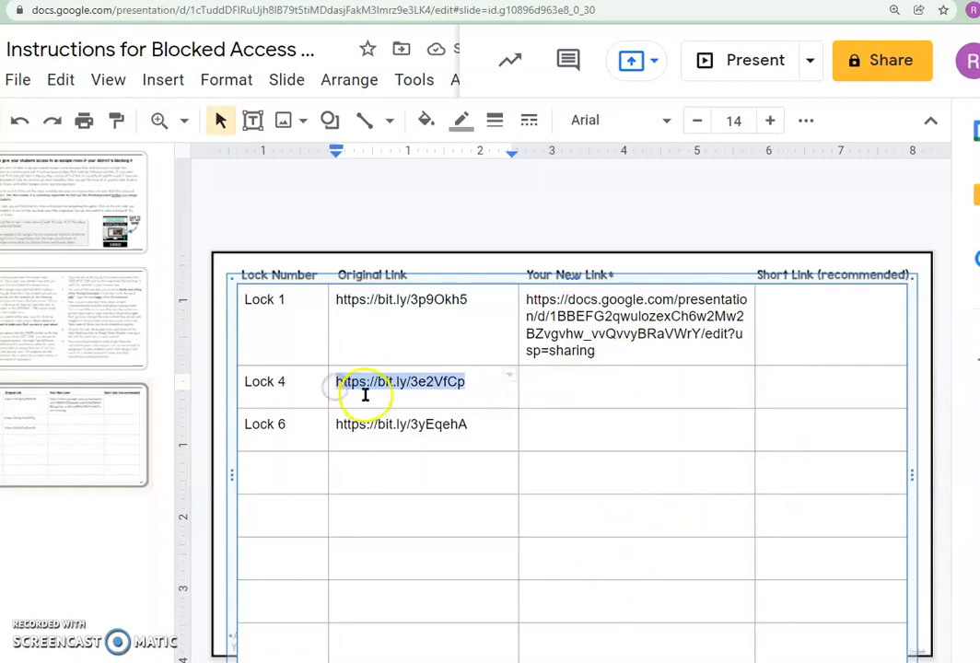
pyautogui.hotkey('ctrl', 't')
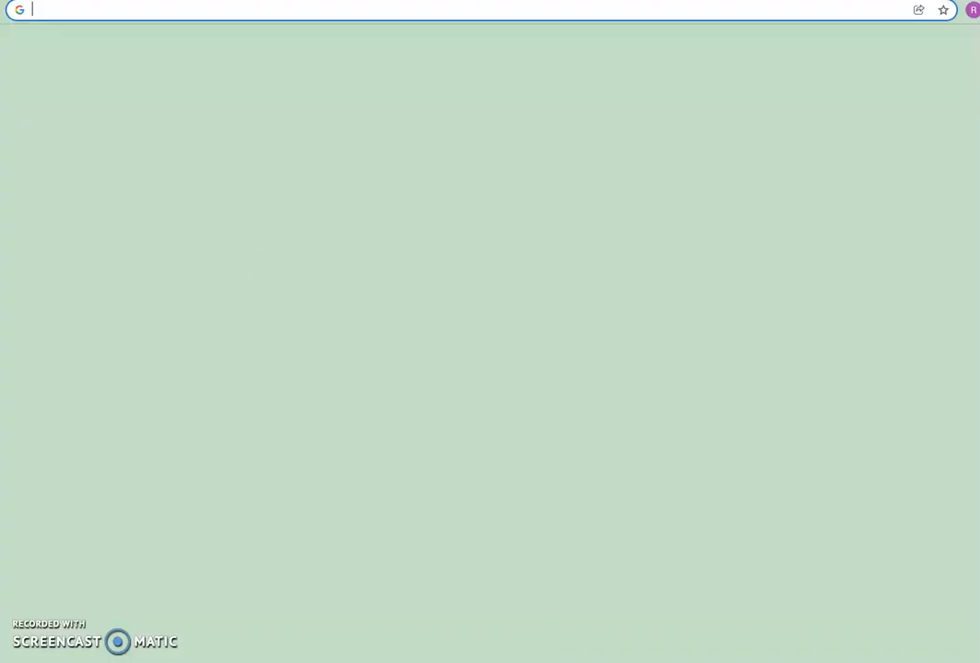
pyautogui.hotkey('ctrl', 'v')
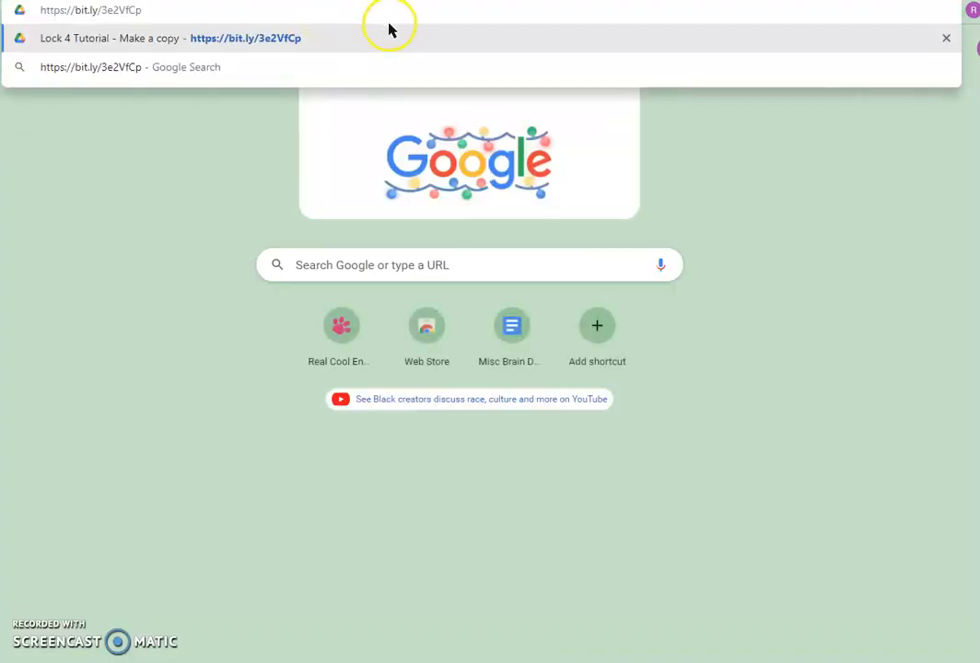
pyautogui.press('Return')
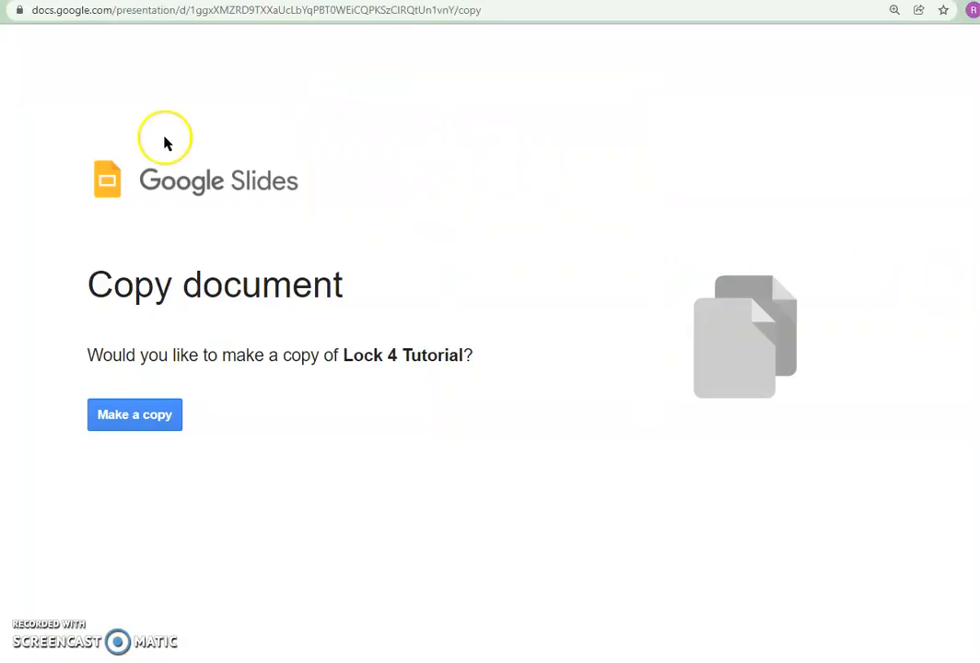
pyautogui.click(146, 412)
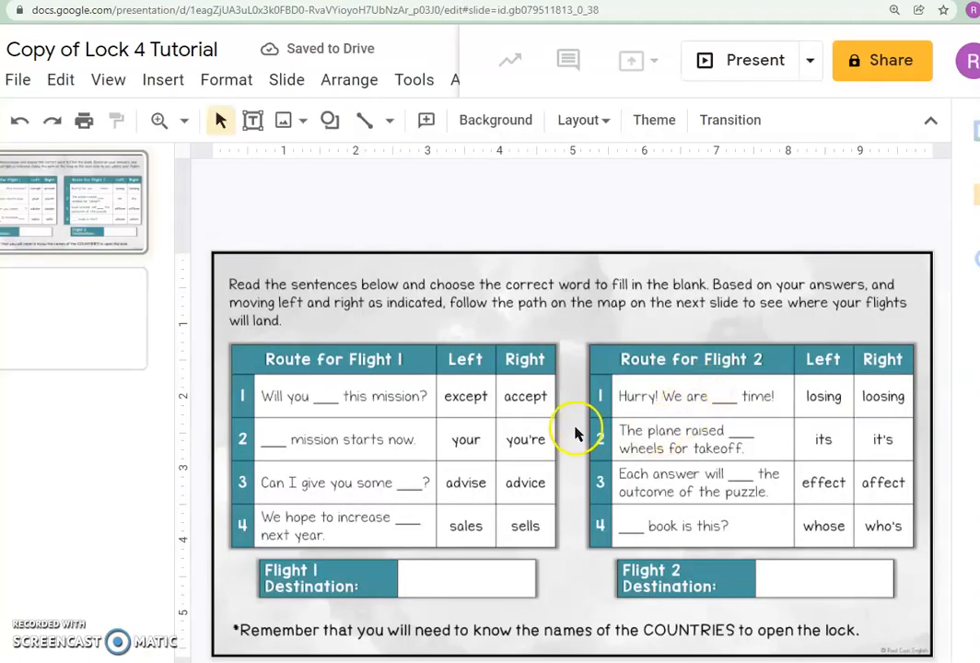
# Share the Lock 4 Tutorial copy with anyone with the link and copy its sharing link.
pyautogui.click(893, 64)
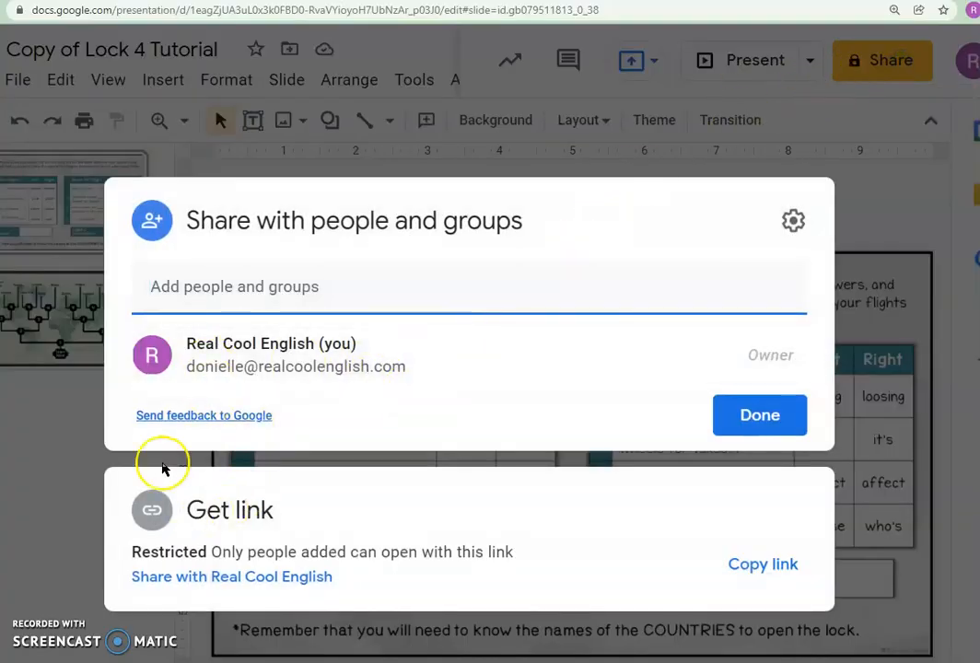
pyautogui.click(246, 577)
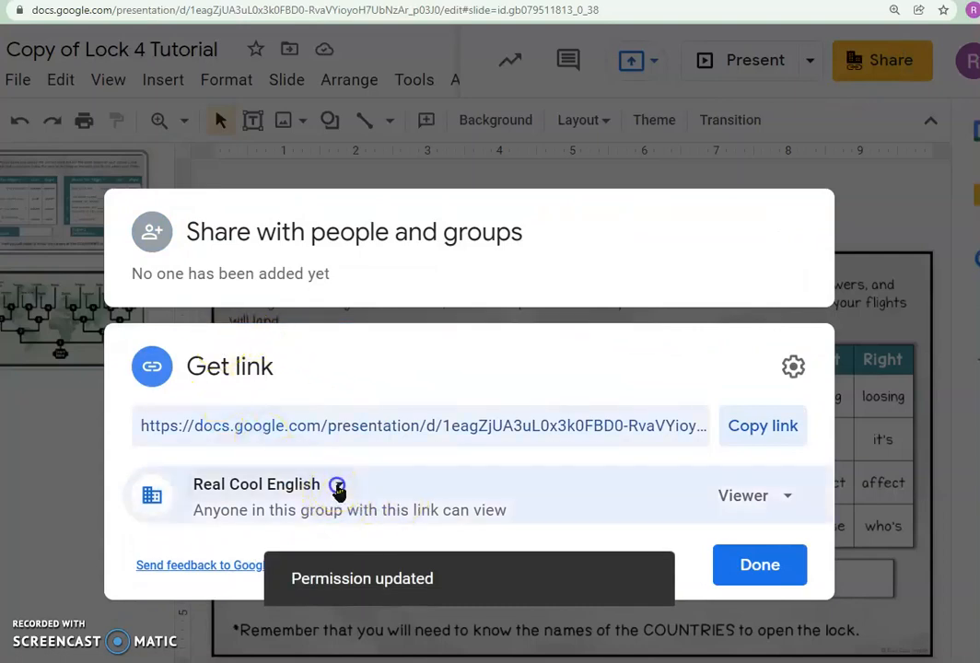
pyautogui.click(338, 485)
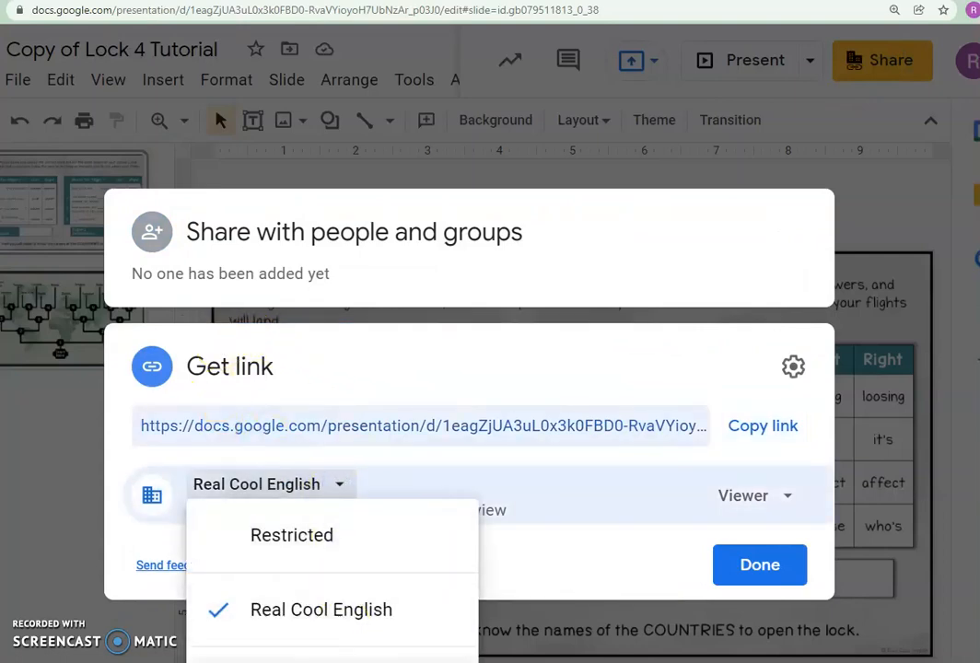
pyautogui.click(318, 659)
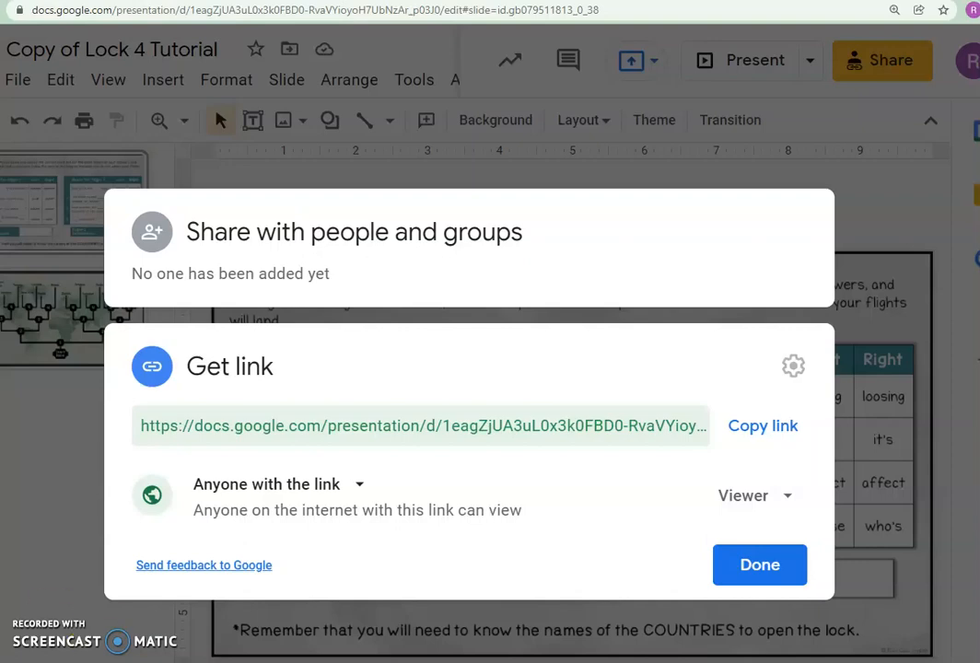
pyautogui.click(757, 429)
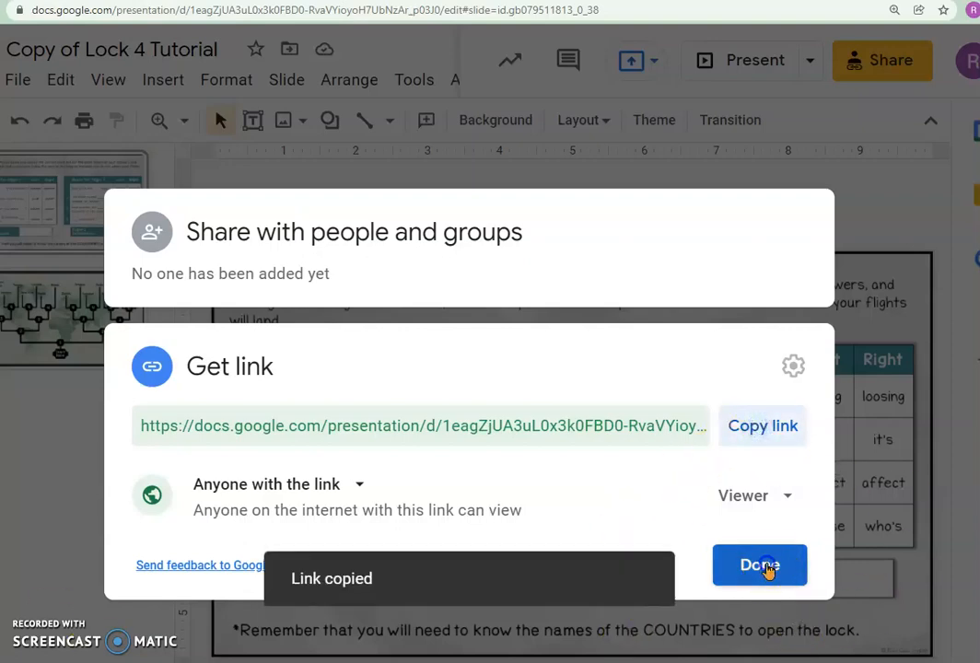
pyautogui.click(760, 565)
# Return to the lock links table and paste the copied sharing link under Your New Link in the Lock 4 row.
pyautogui.hotkey('ctrl', 'Tab')
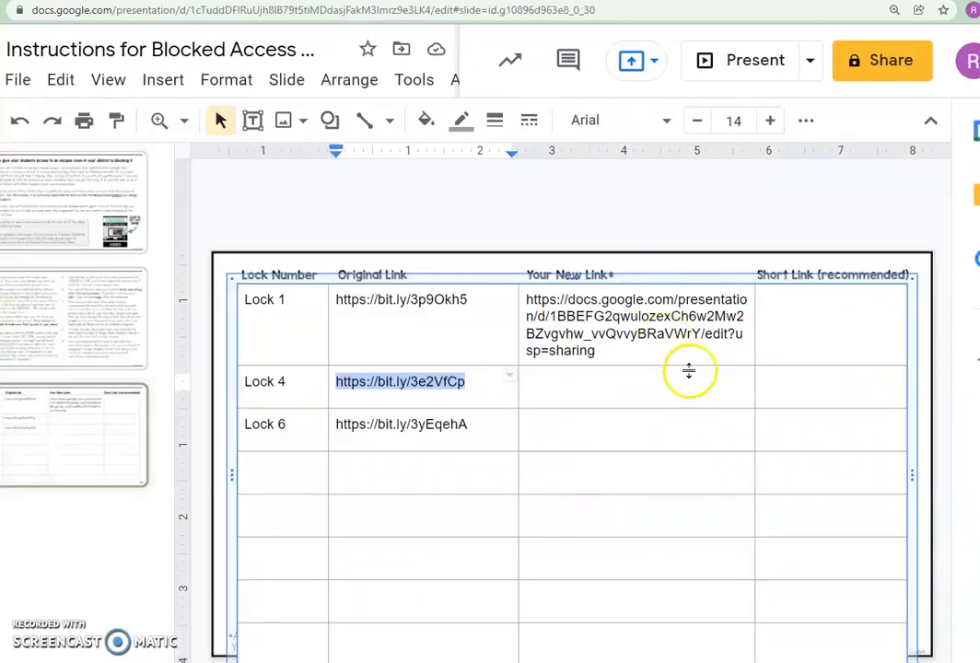
pyautogui.click(593, 376)
pyautogui.hotkey('ctrl', 'v')
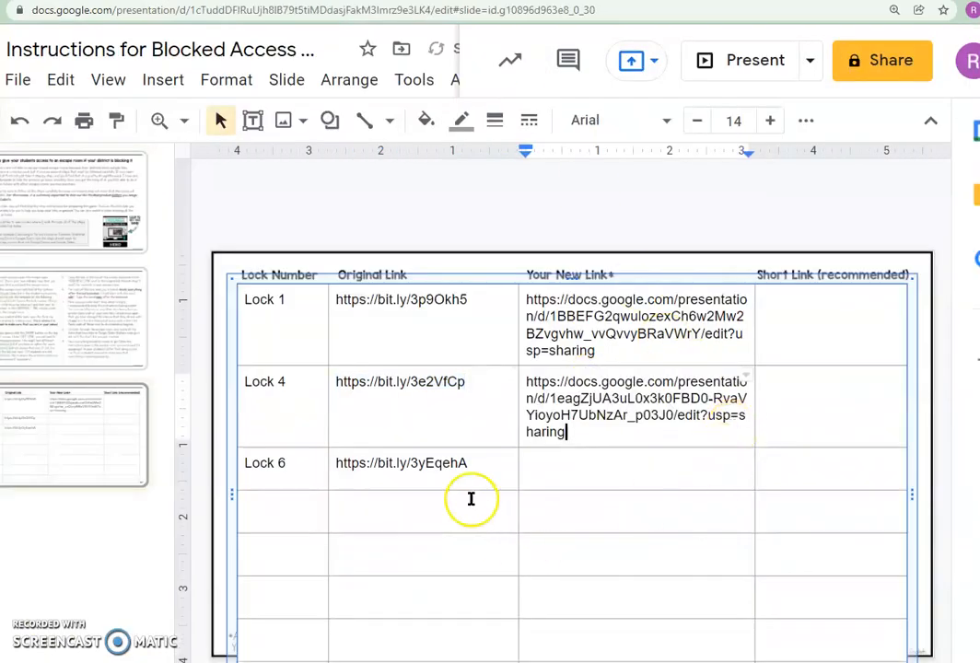
pyautogui.moveTo(466, 464); pyautogui.dragTo(335, 464)
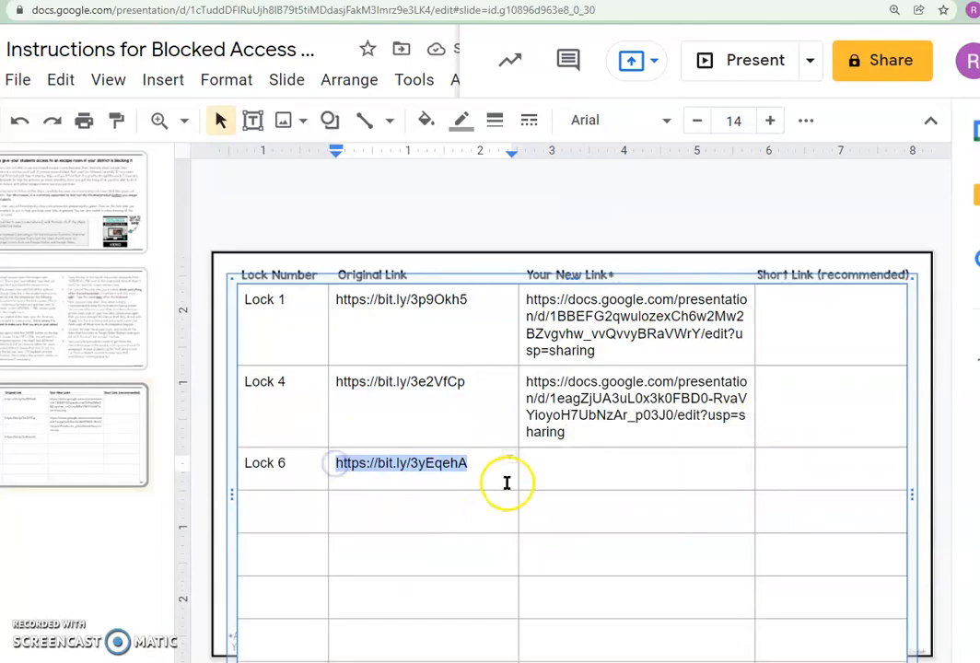
pyautogui.hotkey('ctrl', 'c')
pyautogui.hotkey('ctrl', 't')
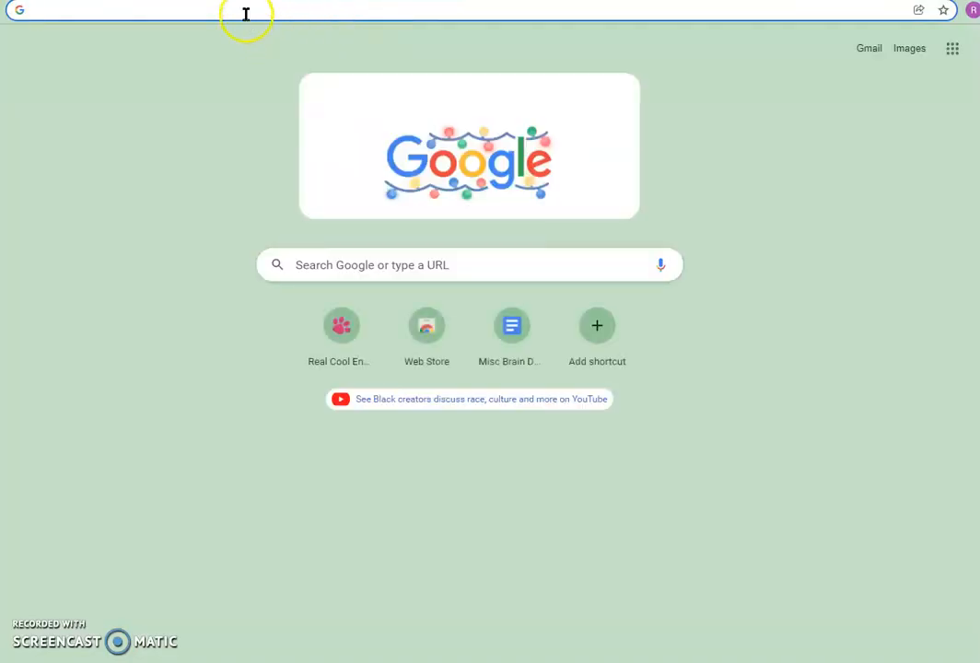
pyautogui.click(247, 12)
pyautogui.hotkey('ctrl', 'v')
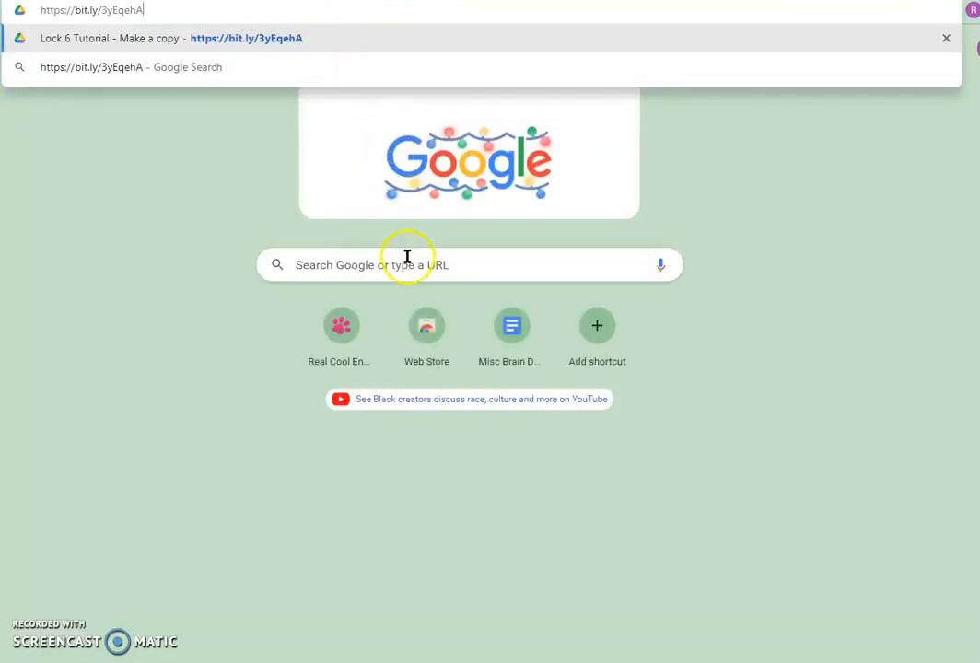
pyautogui.press('Return')
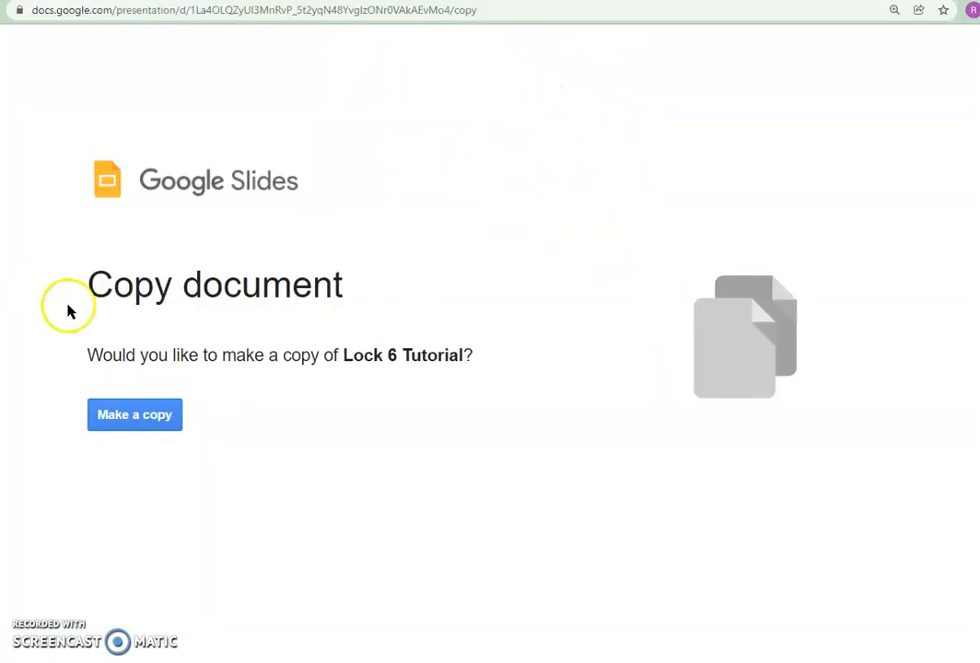
pyautogui.click(135, 419)
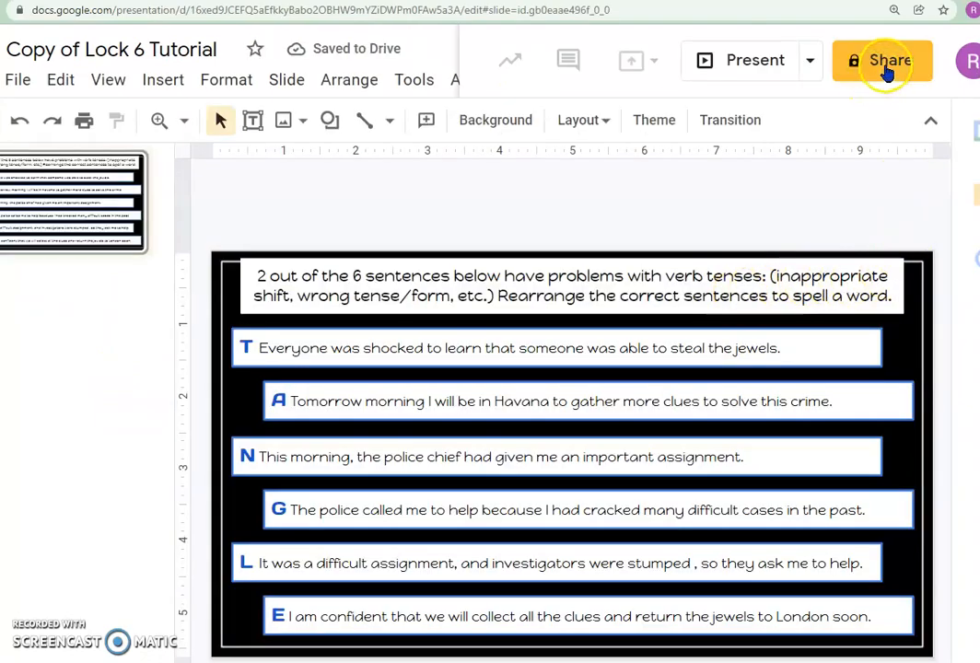
# Share the Lock 6 Tutorial copy with anyone with the link and copy its sharing link.
pyautogui.click(888, 70)
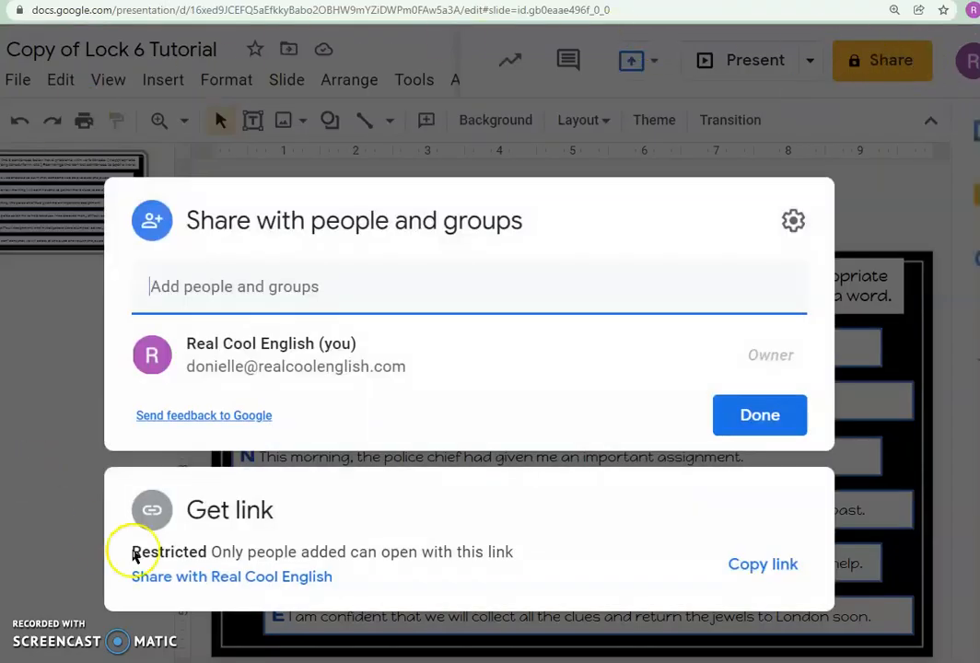
pyautogui.click(256, 581)
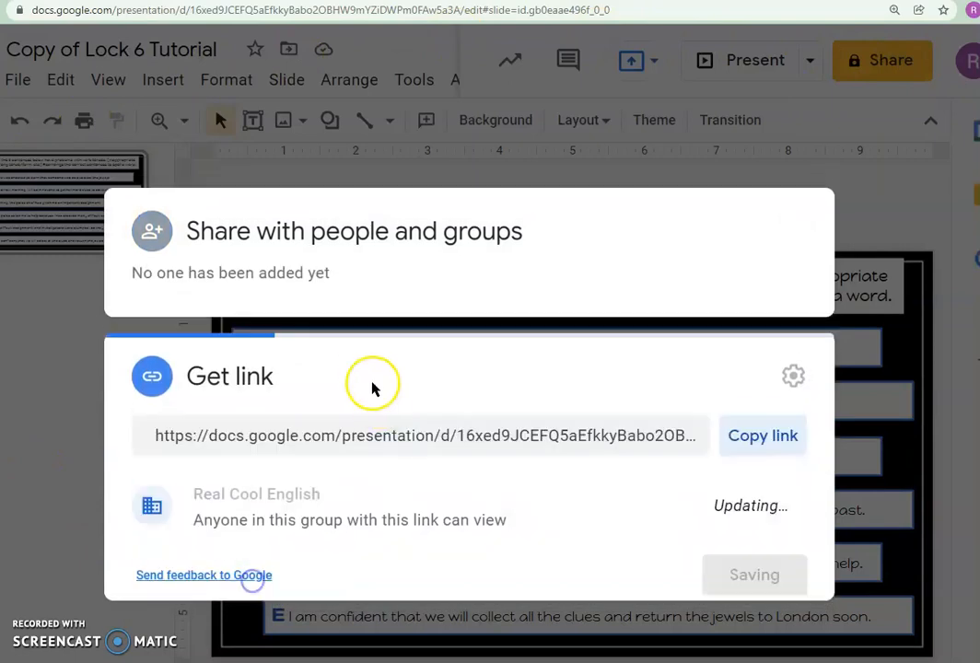
pyautogui.click(340, 486)
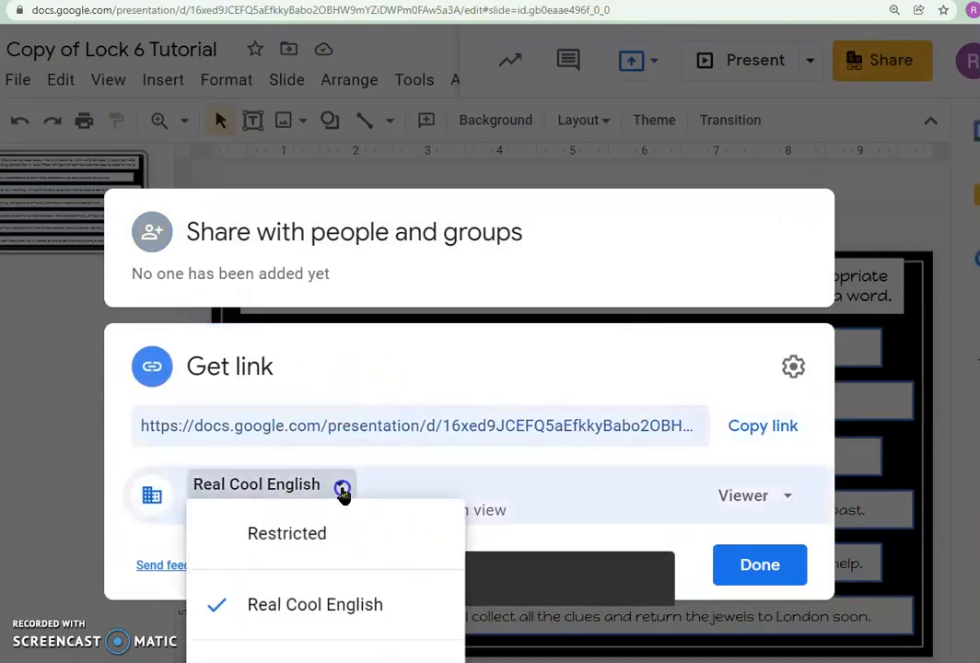
pyautogui.click(320, 661)
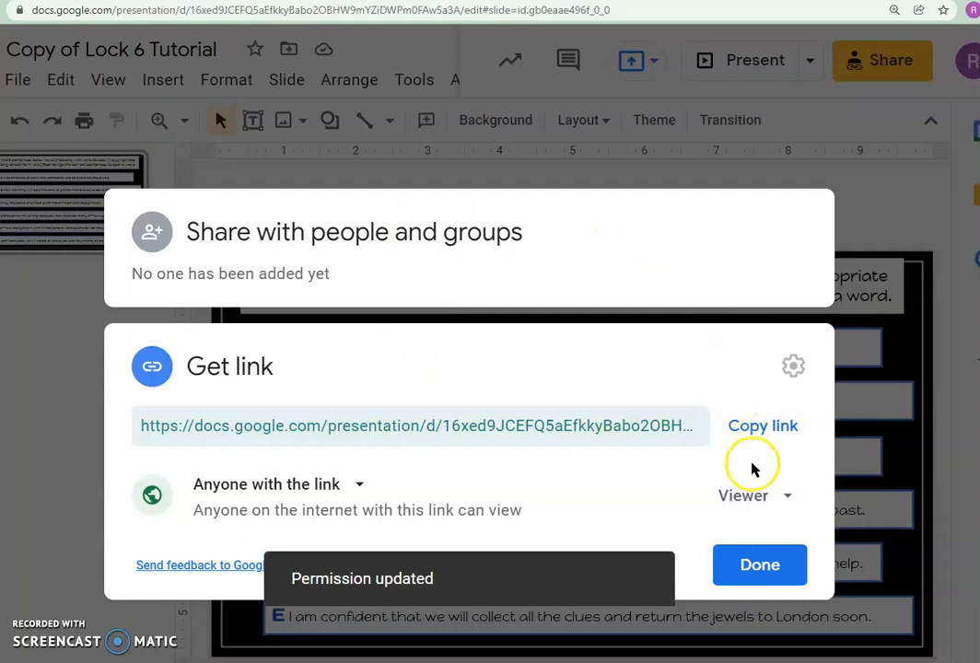
pyautogui.click(767, 433)
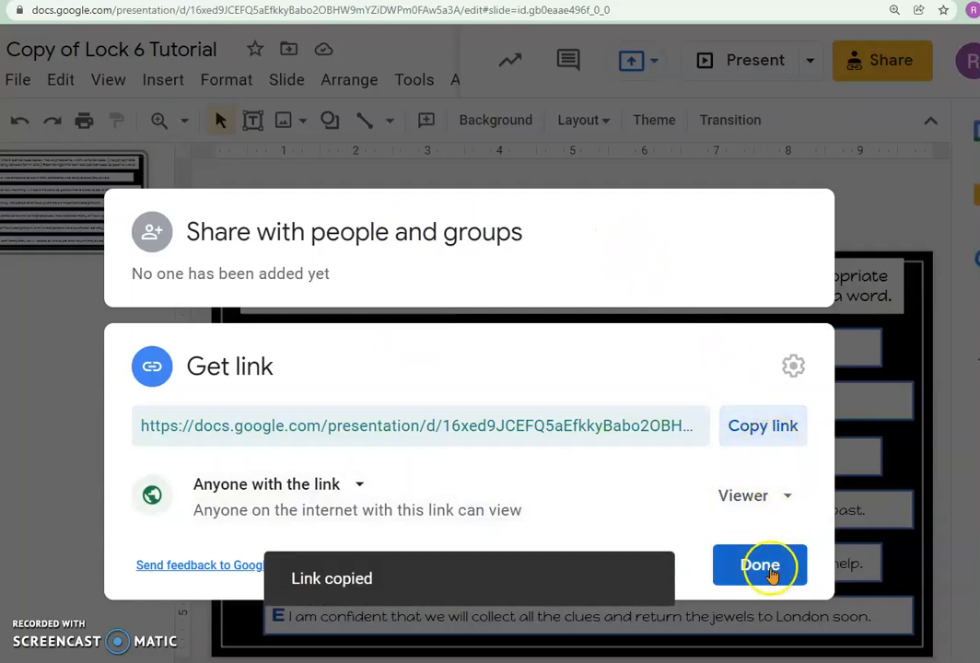
# Close the sharing settings, return to the lock links table and paste the copied link under Your New Link in the Lock 6 row.
pyautogui.click(769, 571)
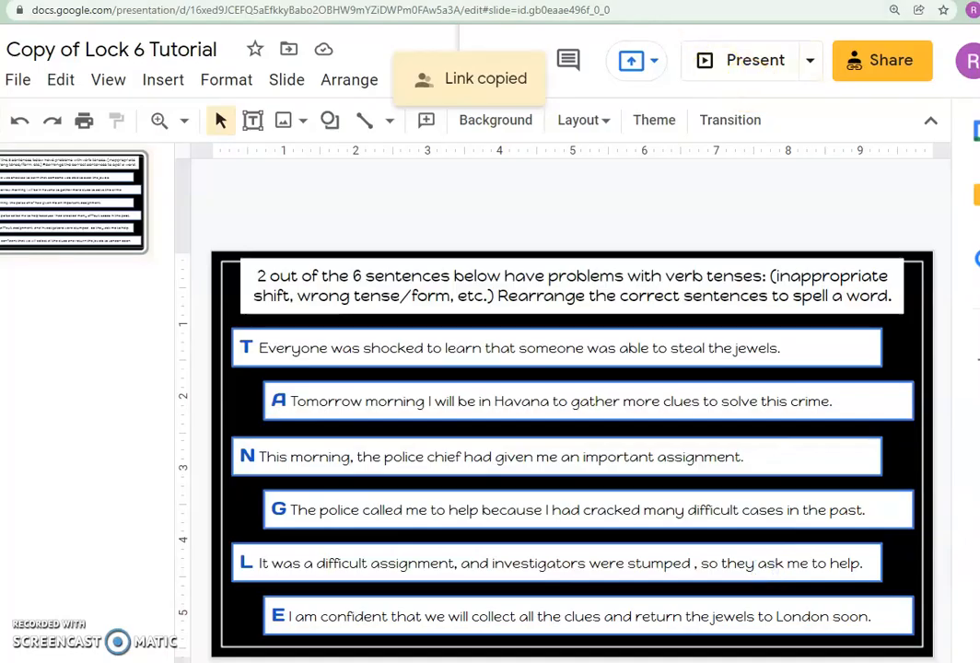
pyautogui.click(672, 1)
pyautogui.click(593, 467)
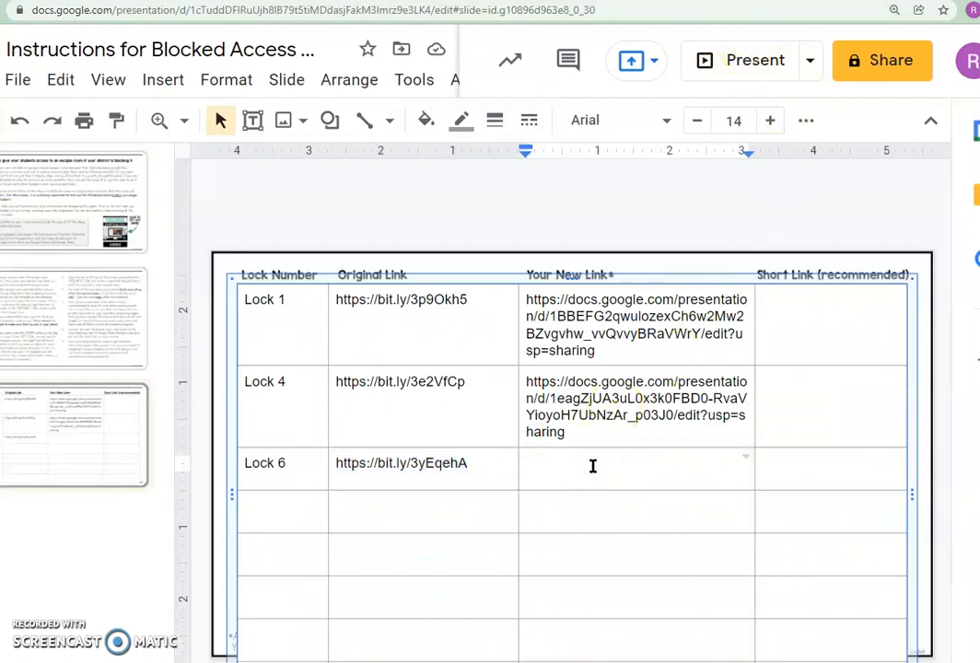
pyautogui.hotkey('ctrl', 'v')
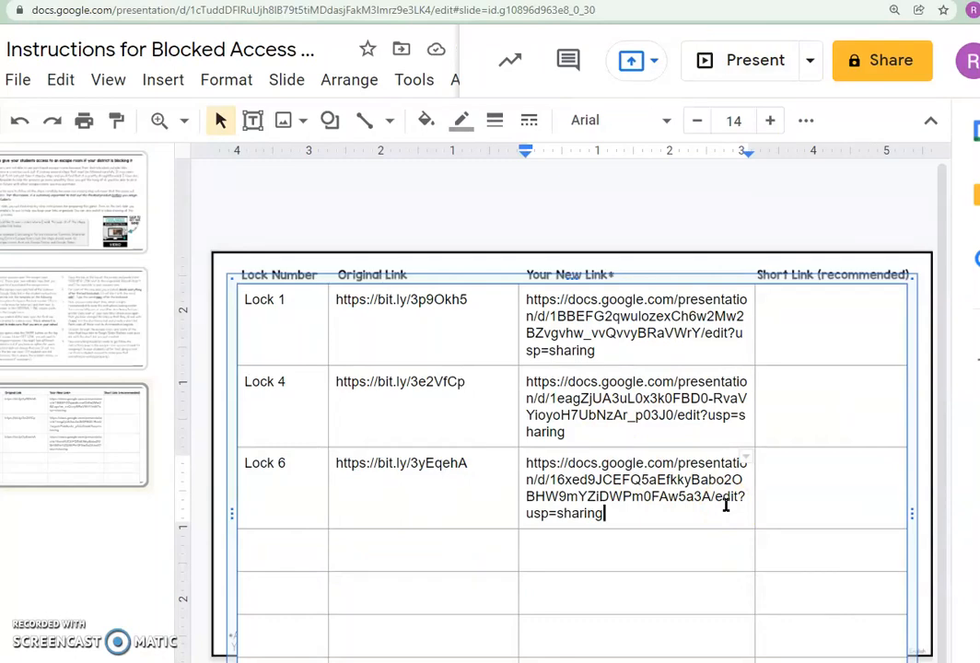
pyautogui.click(654, 534)
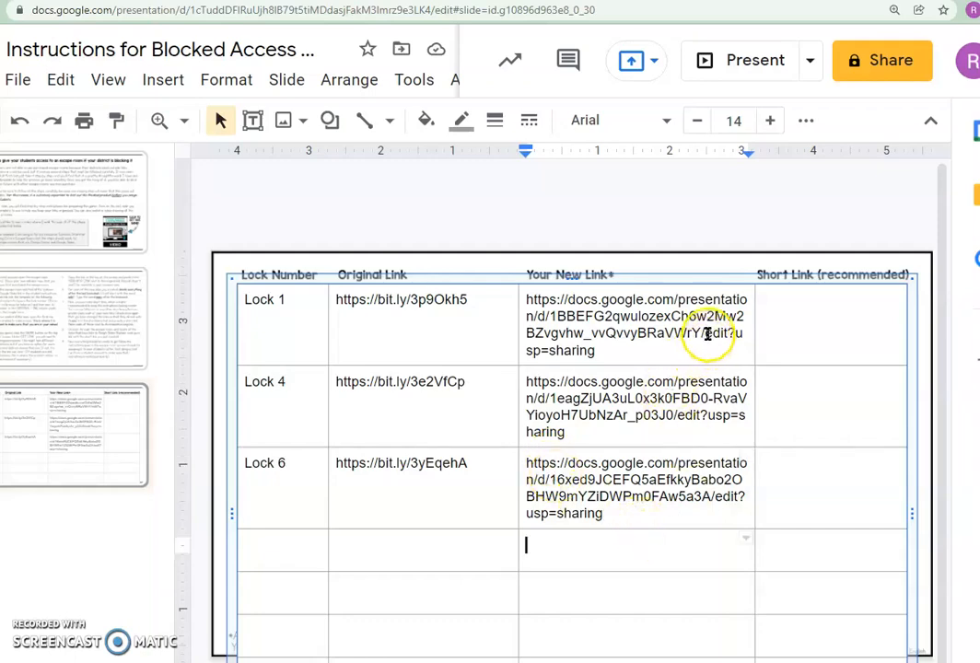
# Replace the ending edit?usp=sharing with copy in the Lock 1 and Lock 4 new links.
pyautogui.moveTo(704, 333); pyautogui.dragTo(712, 346)
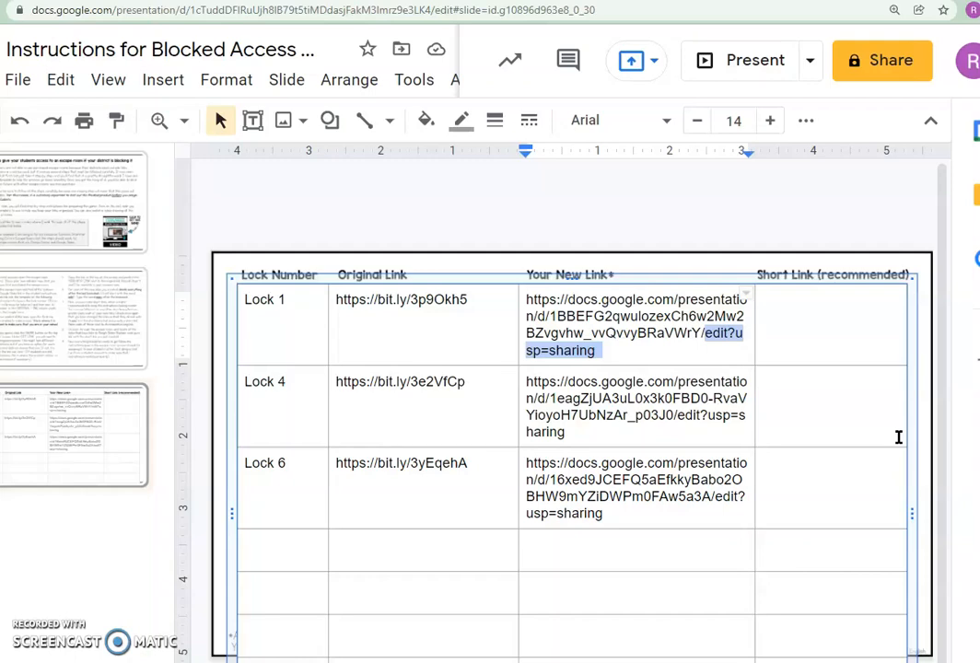
pyautogui.write('copy')
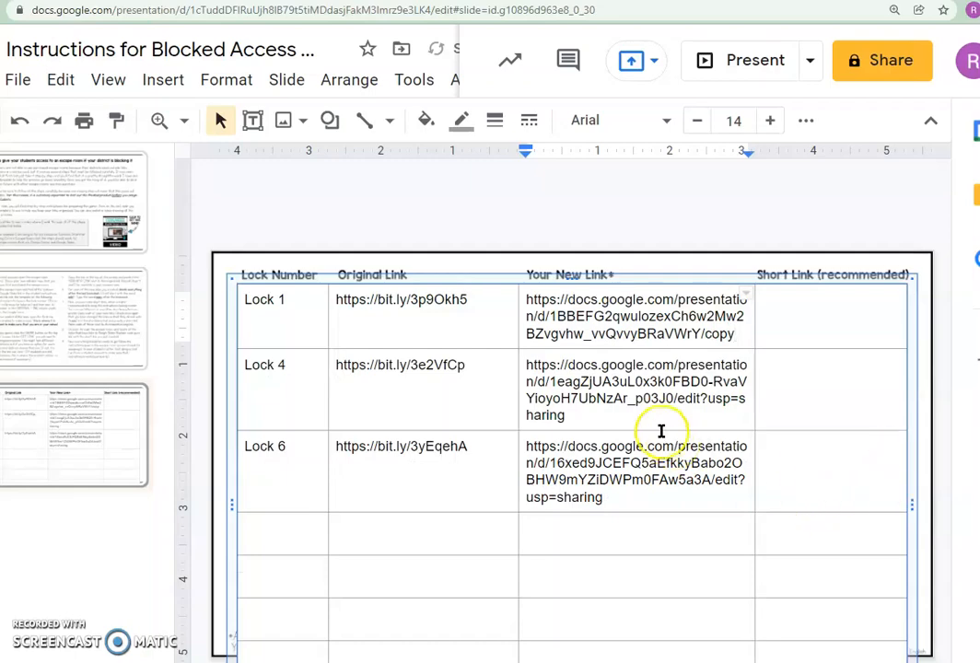
pyautogui.click(598, 416)
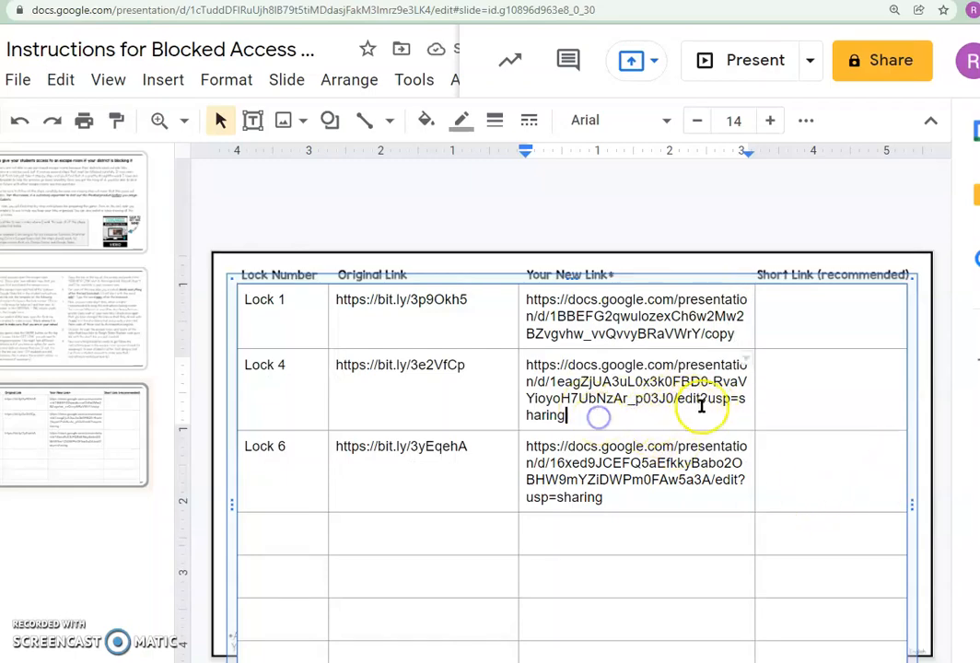
pyautogui.moveTo(679, 399); pyautogui.dragTo(689, 407)
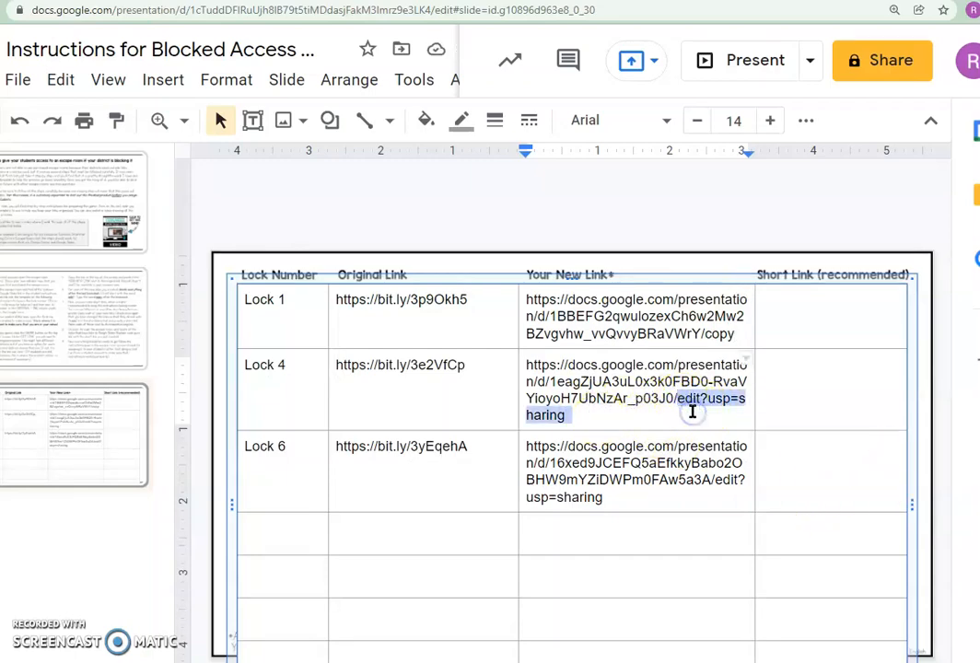
pyautogui.write('copy')
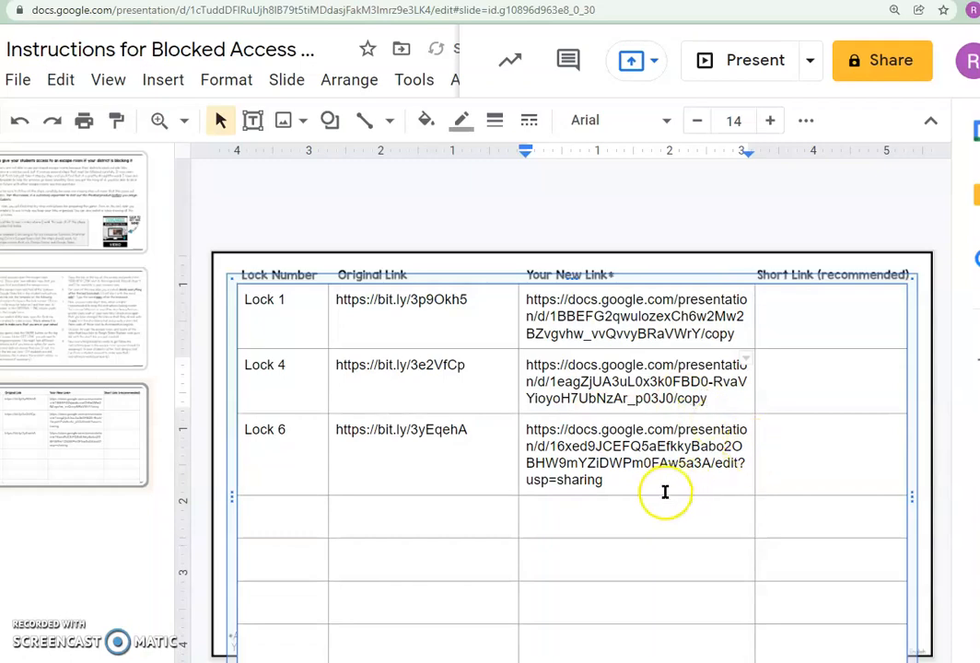
# Replace the ending edit?usp=sharing with copy in the Lock 6 new link and start a new line after it.
pyautogui.click(718, 464)
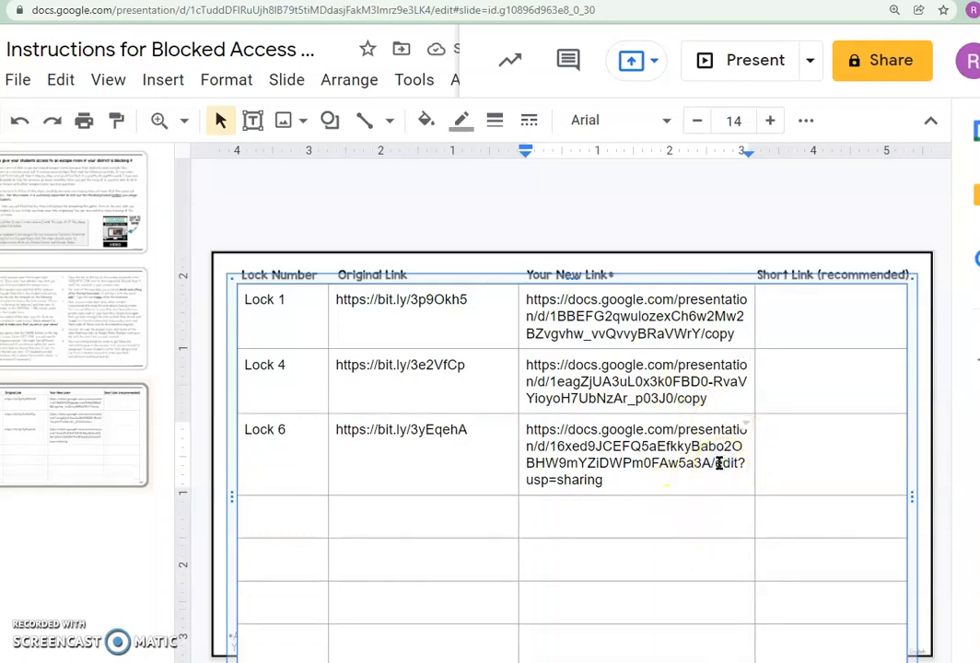
pyautogui.moveTo(721, 468); pyautogui.dragTo(729, 478)
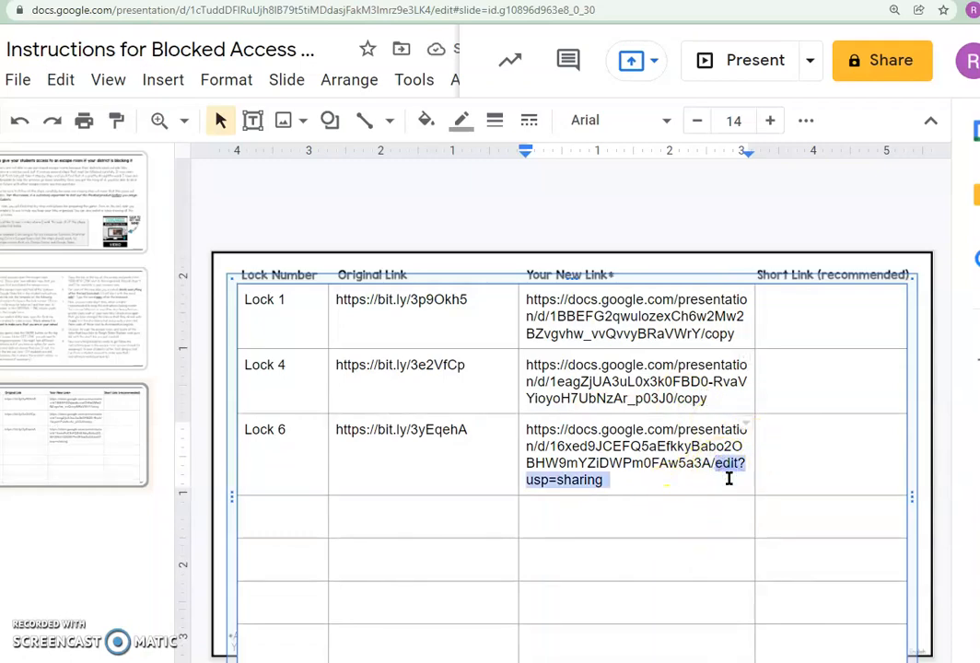
pyautogui.write('cop')
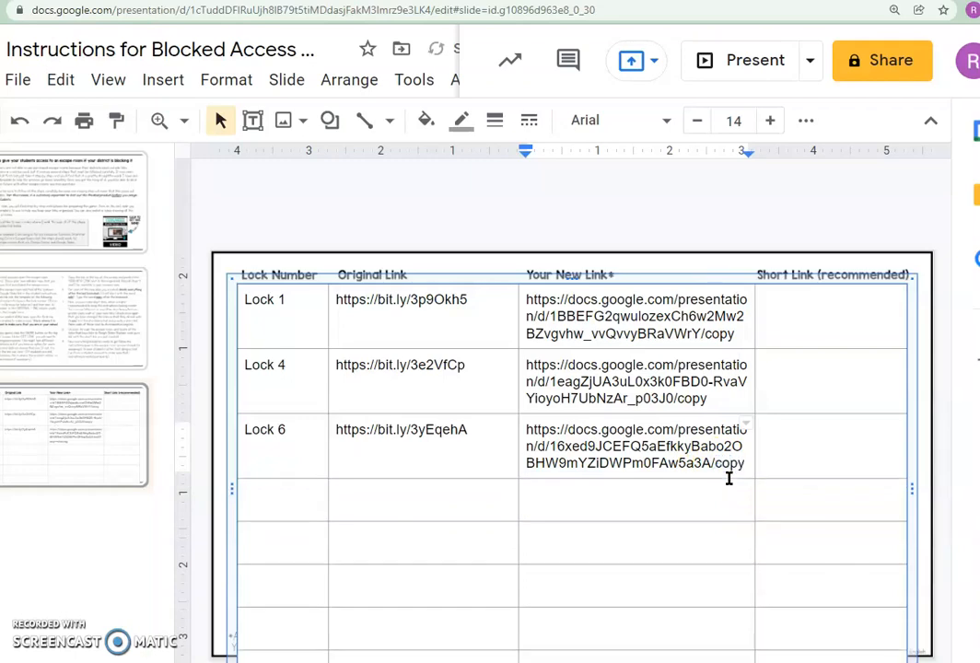
pyautogui.write('y')
pyautogui.press('Return')
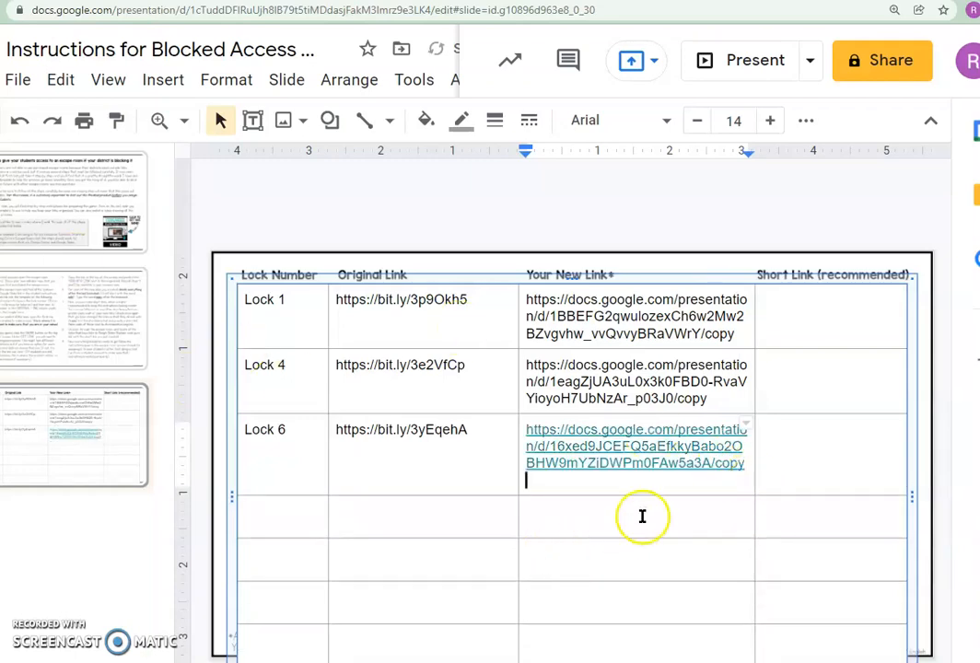
pyautogui.click(649, 506)
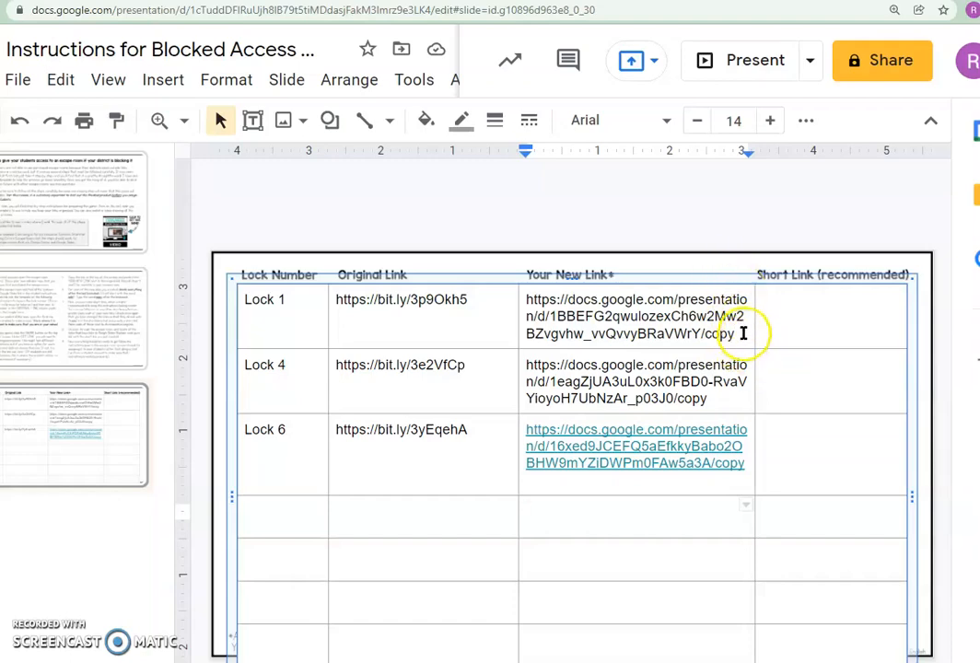
# Copy the Lock 1 new link ending in /copy, switch to Bitly and create a short link from it.
pyautogui.moveTo(738, 334); pyautogui.dragTo(521, 302)
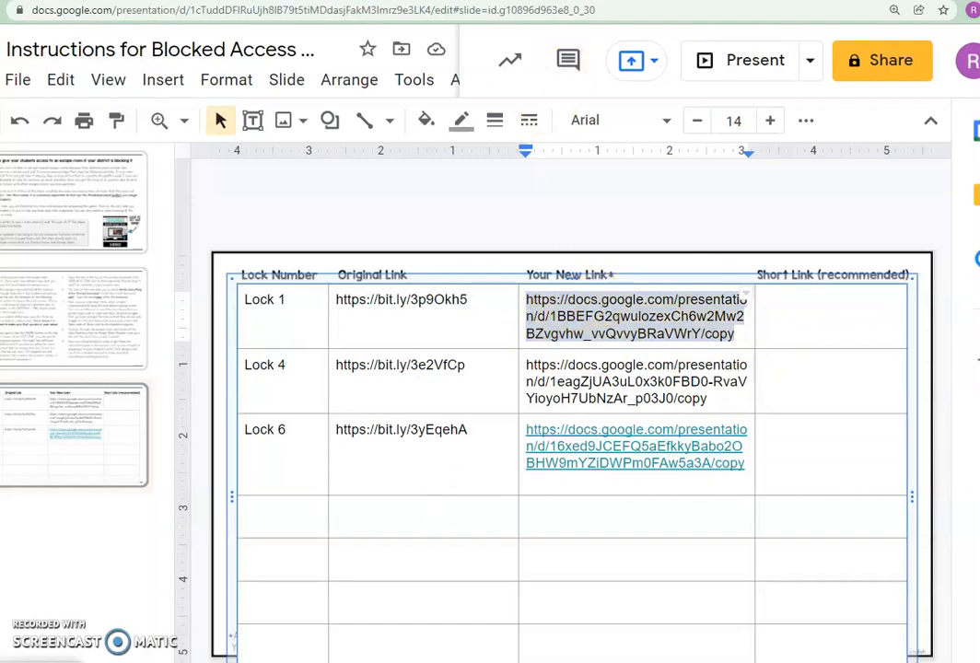
pyautogui.click(42, 661)
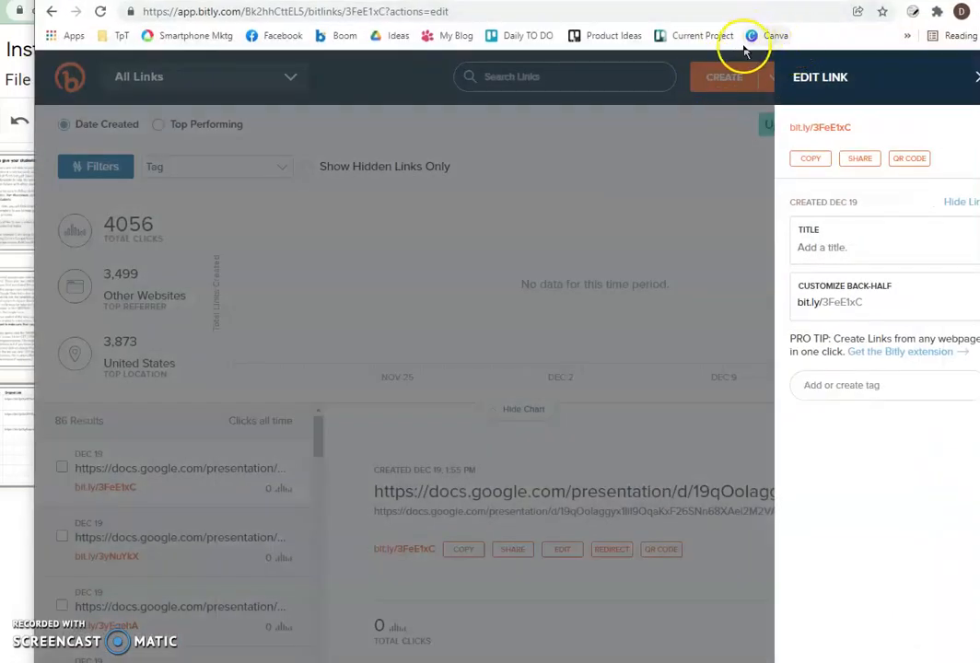
pyautogui.click(730, 85)
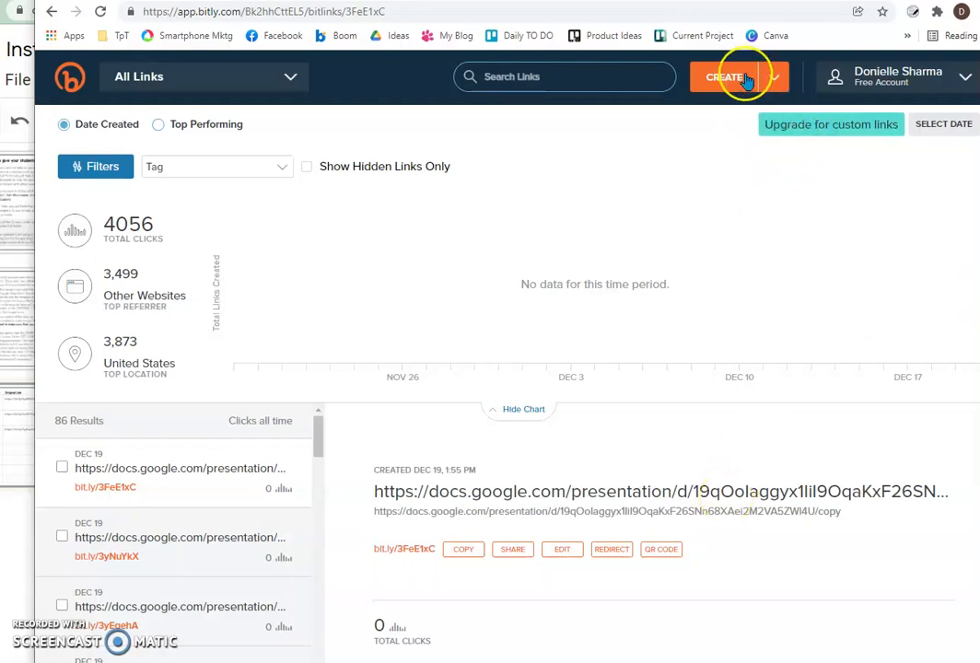
pyautogui.click(746, 82)
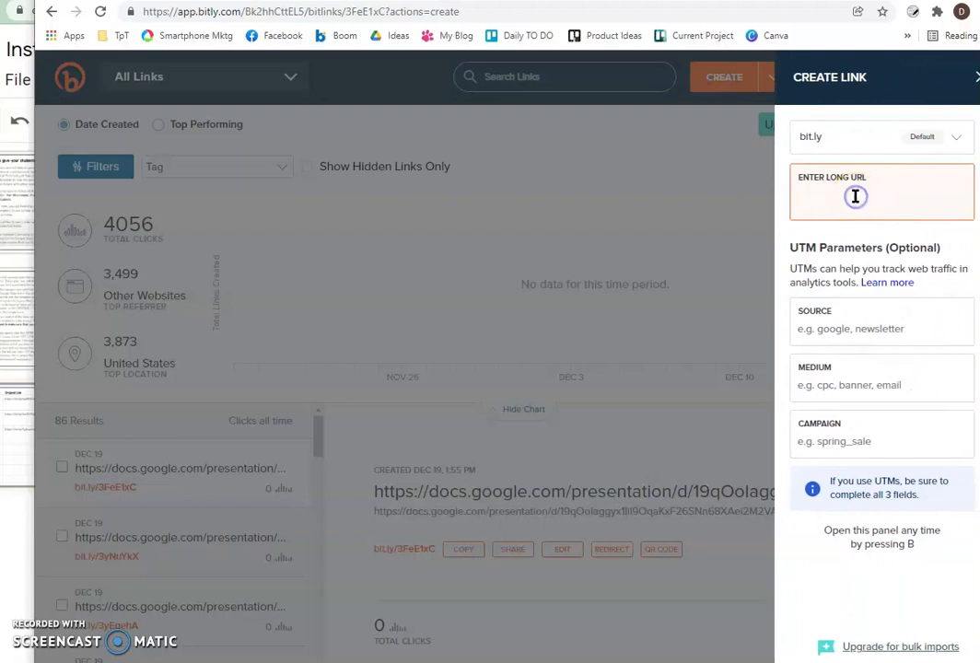
pyautogui.hotkey('ctrl', 'v')
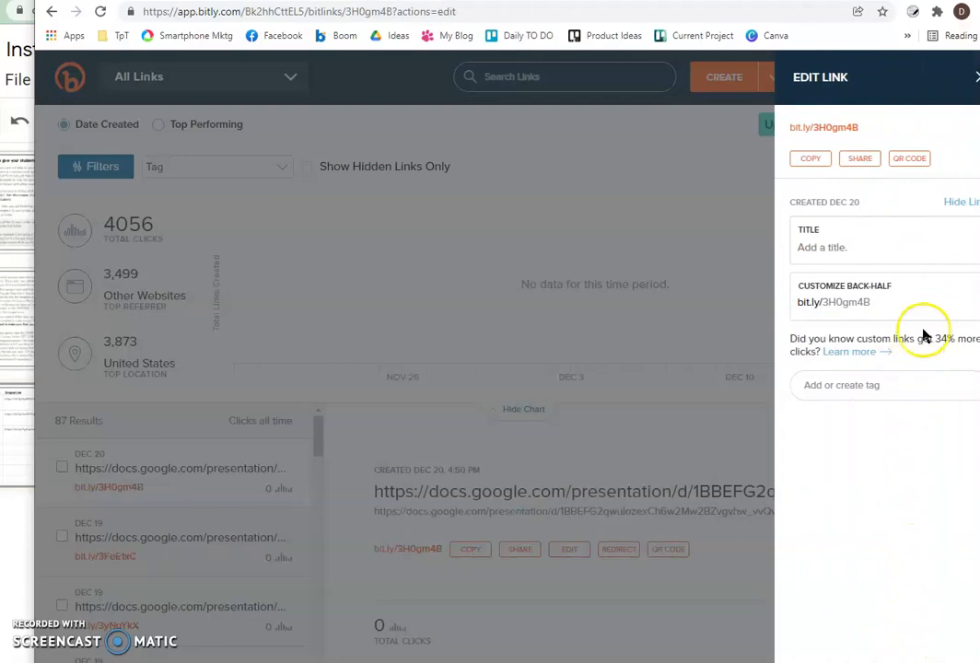
# Copy the Bitly short link and paste it under Short Link in the Lock 1 row of the Google Slides table.
pyautogui.click(812, 160)
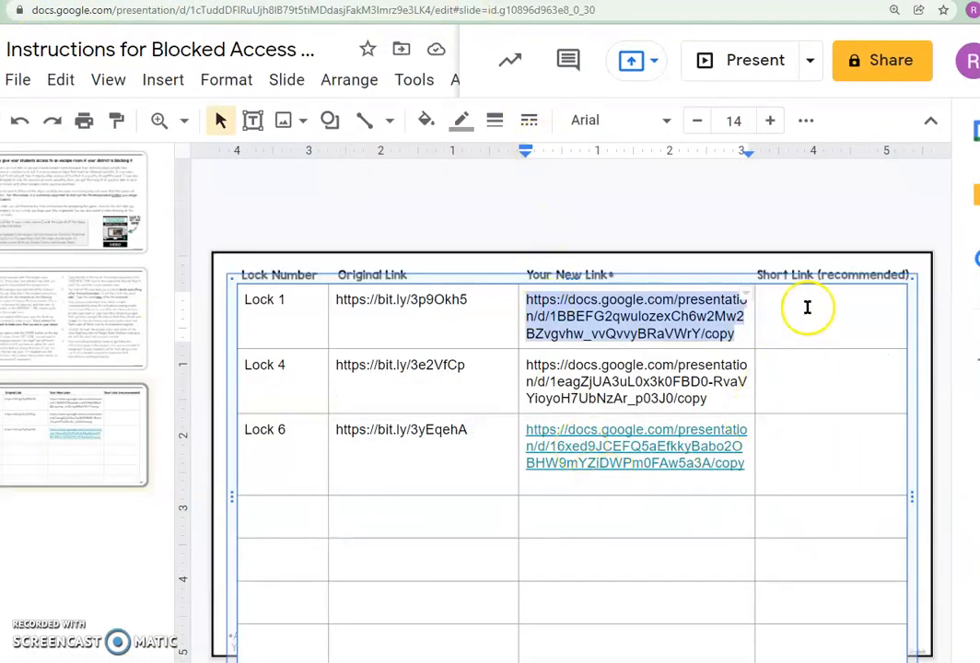
pyautogui.click(807, 300)
pyautogui.hotkey('ctrl', 'v')
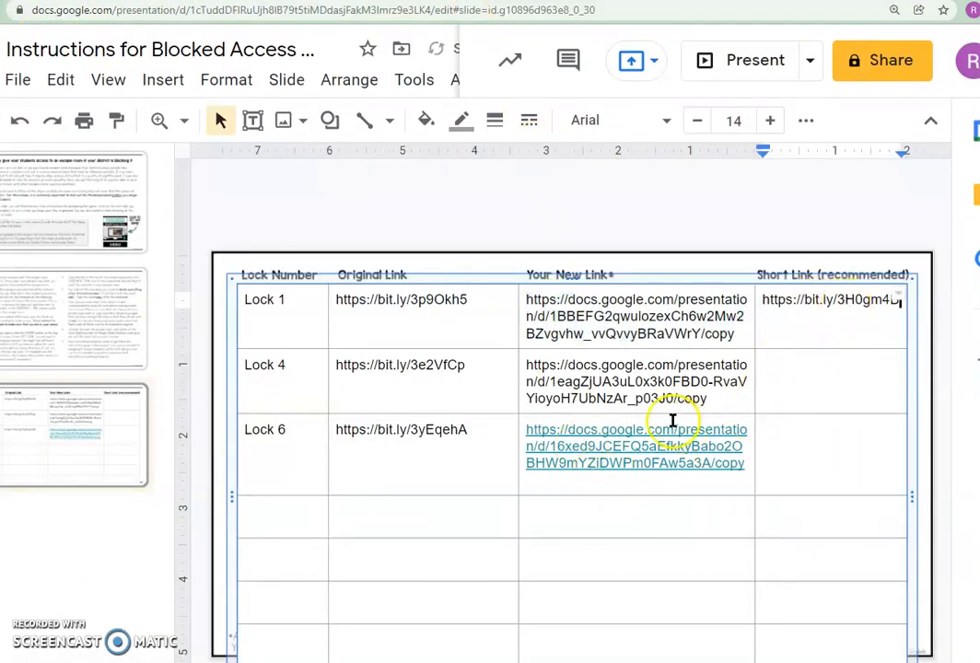
pyautogui.moveTo(709, 398); pyautogui.dragTo(521, 368)
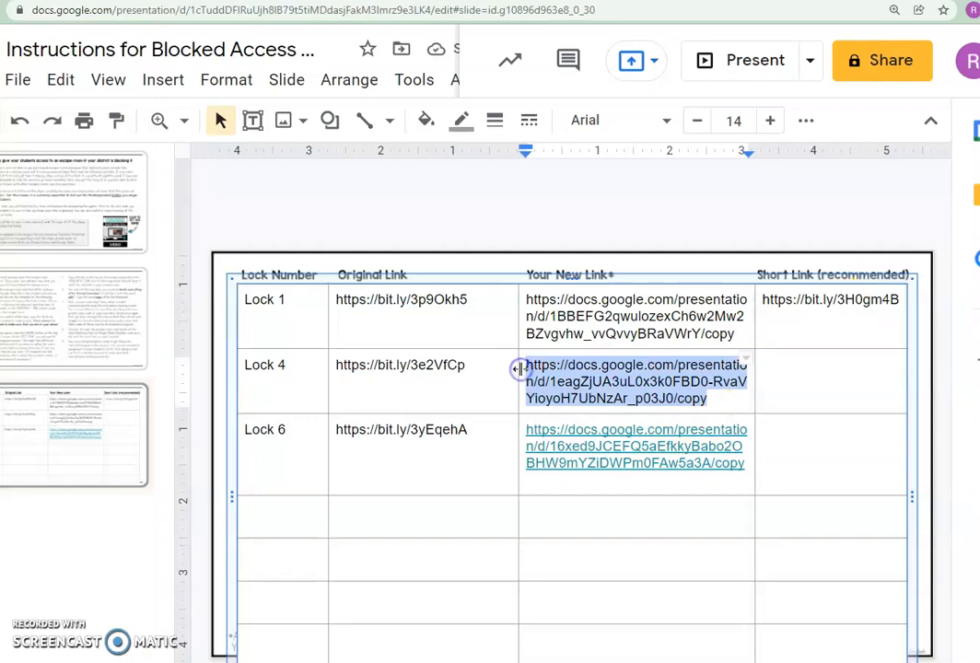
pyautogui.hotkey('ctrl', 'v')
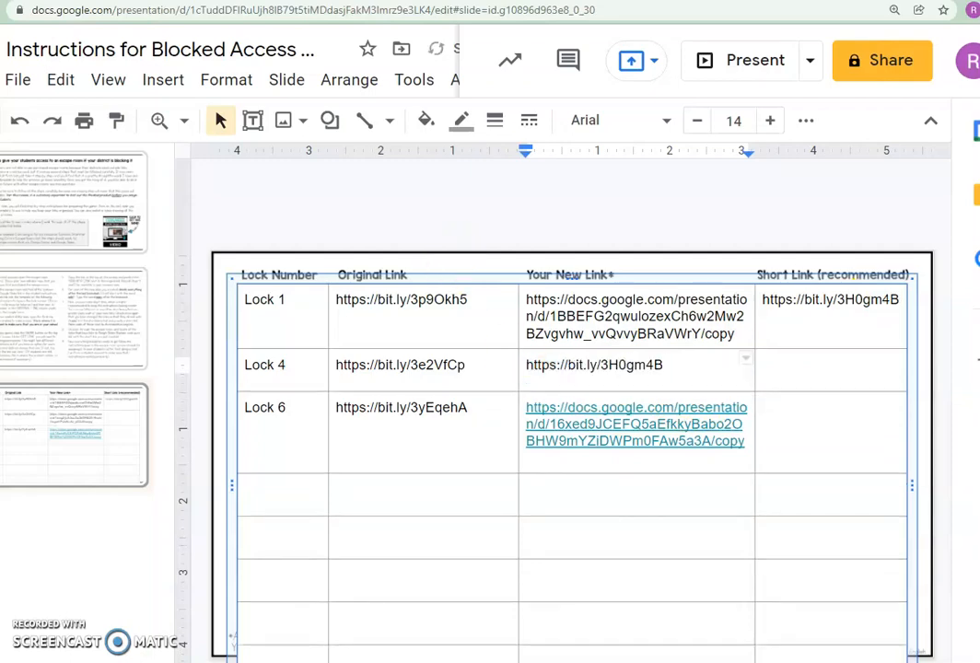
pyautogui.hotkey('alt', 'Tab')
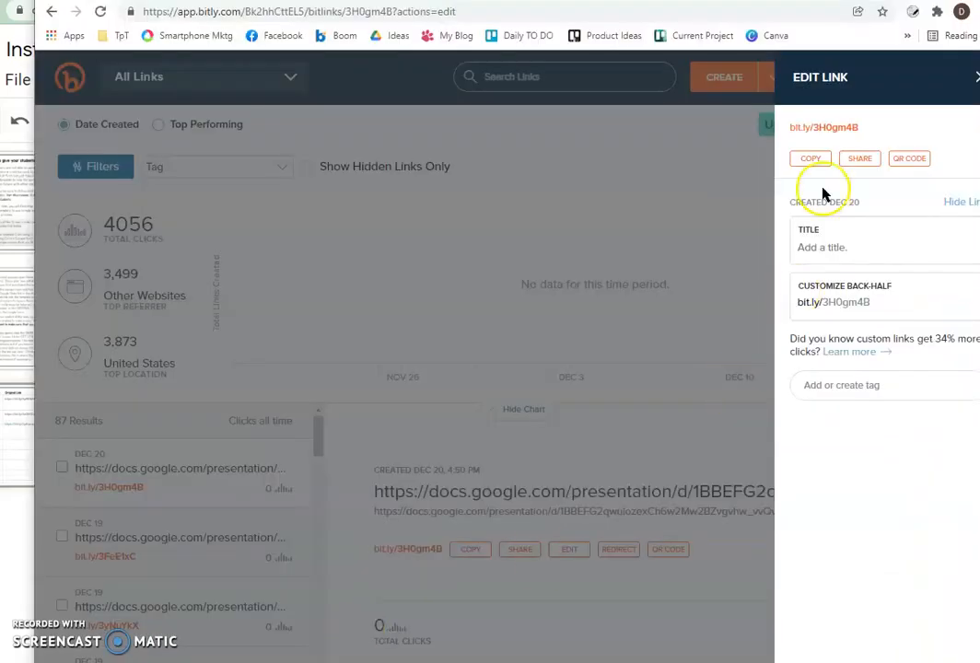
pyautogui.click(708, 79)
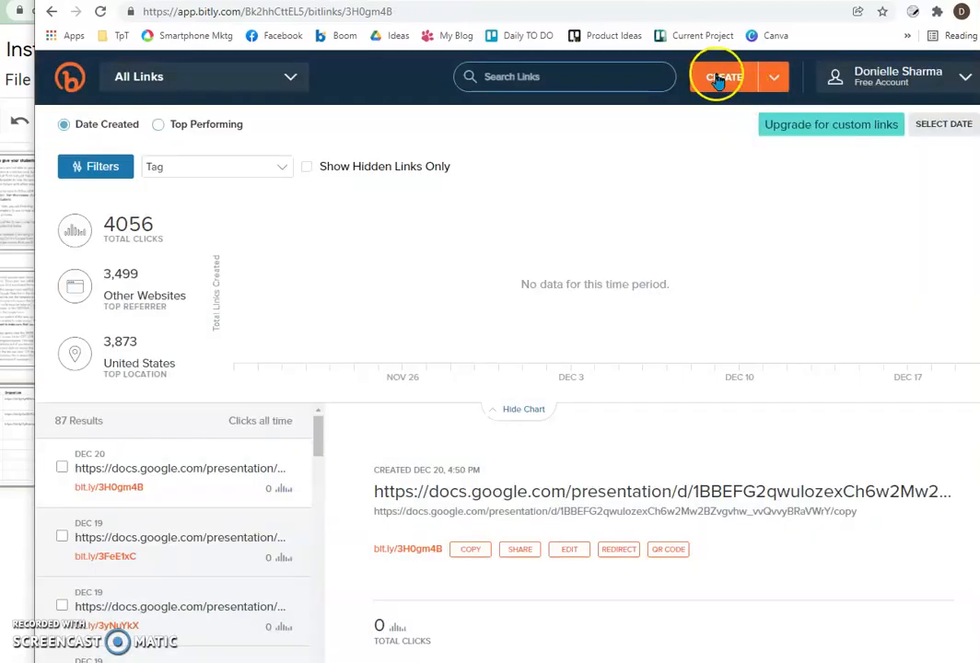
pyautogui.click(717, 77)
pyautogui.click(873, 200)
pyautogui.hotkey('ctrl', 'v')
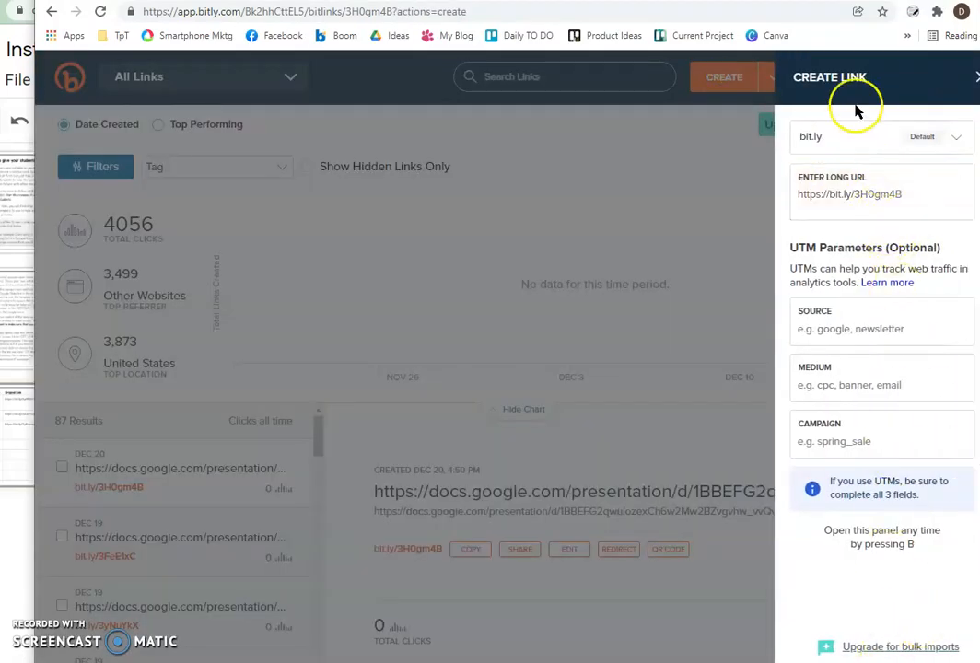
pyautogui.click(810, 159)
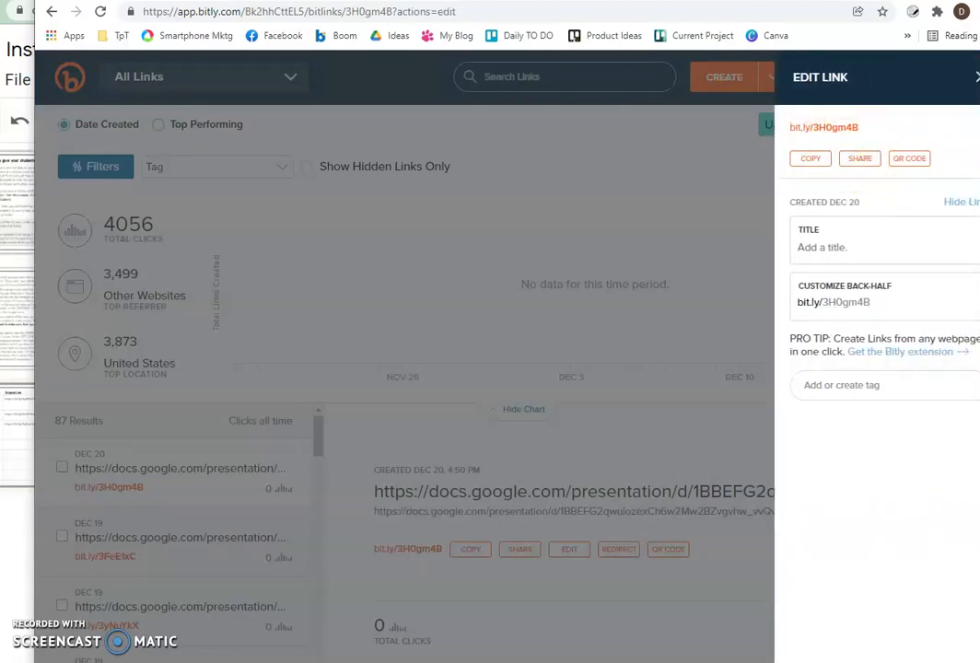
pyautogui.hotkey('alt', 'Tab')
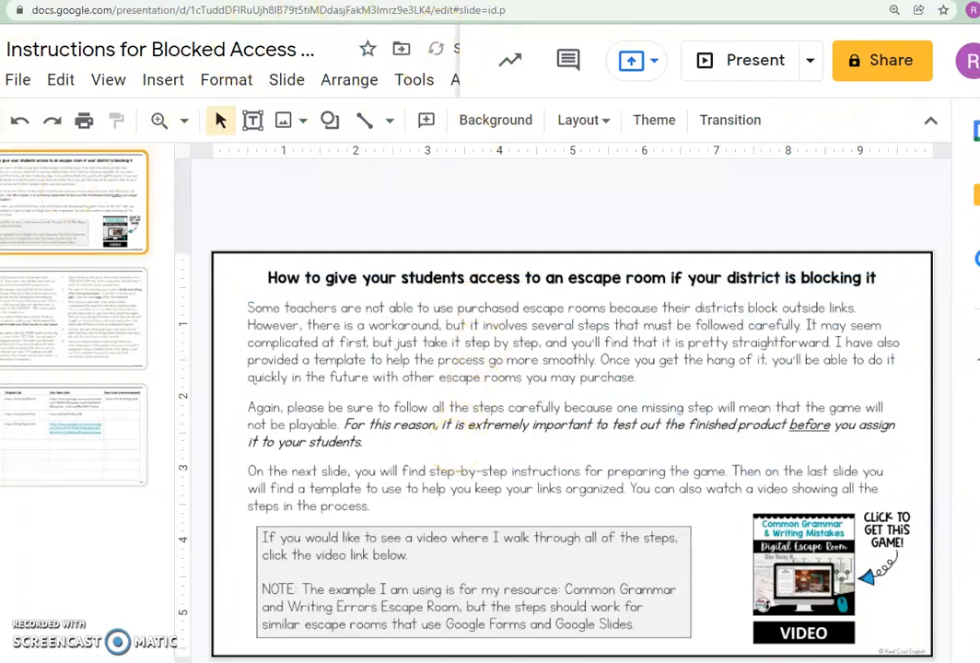
pyautogui.click(100, 444)
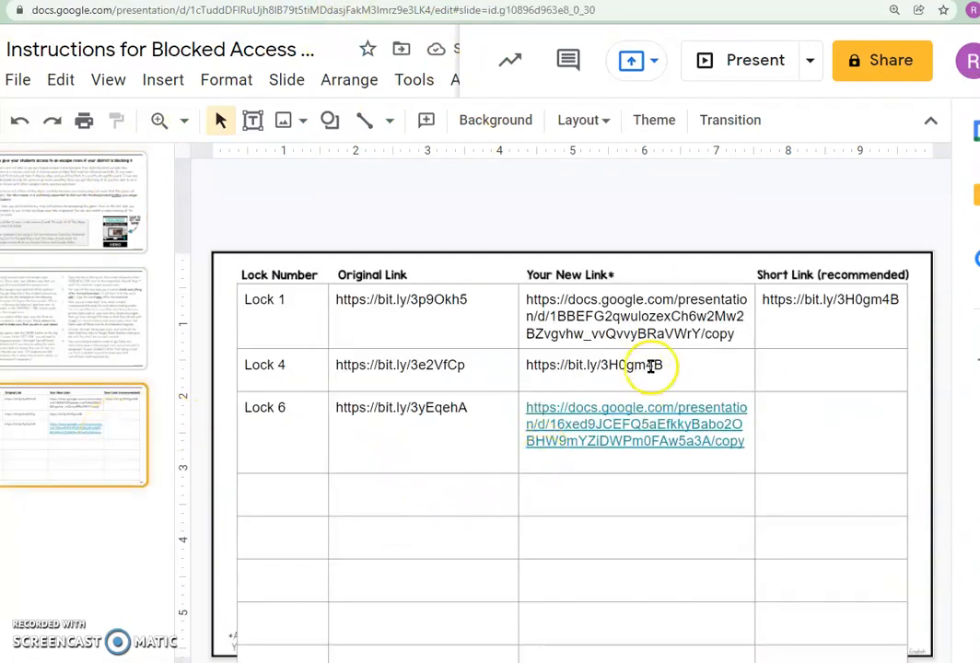
pyautogui.click(782, 372)
pyautogui.hotkey('ctrl', 'v')
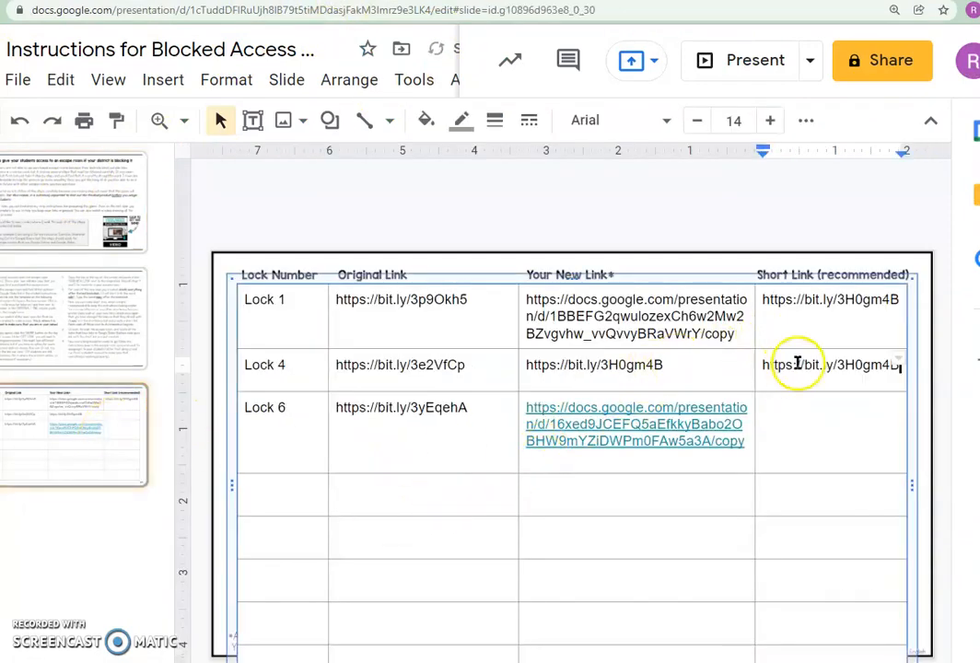
# Copy the Lock 6 new link ending in /copy, switch to Bitly and create a short link from it.
pyautogui.moveTo(748, 442); pyautogui.dragTo(528, 410)
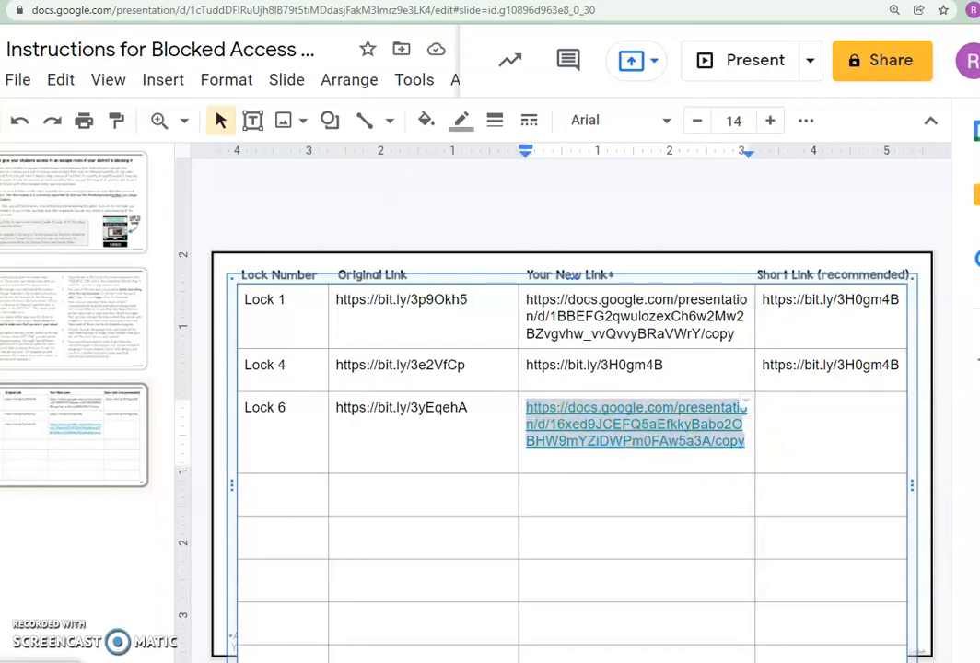
pyautogui.click(207, 619)
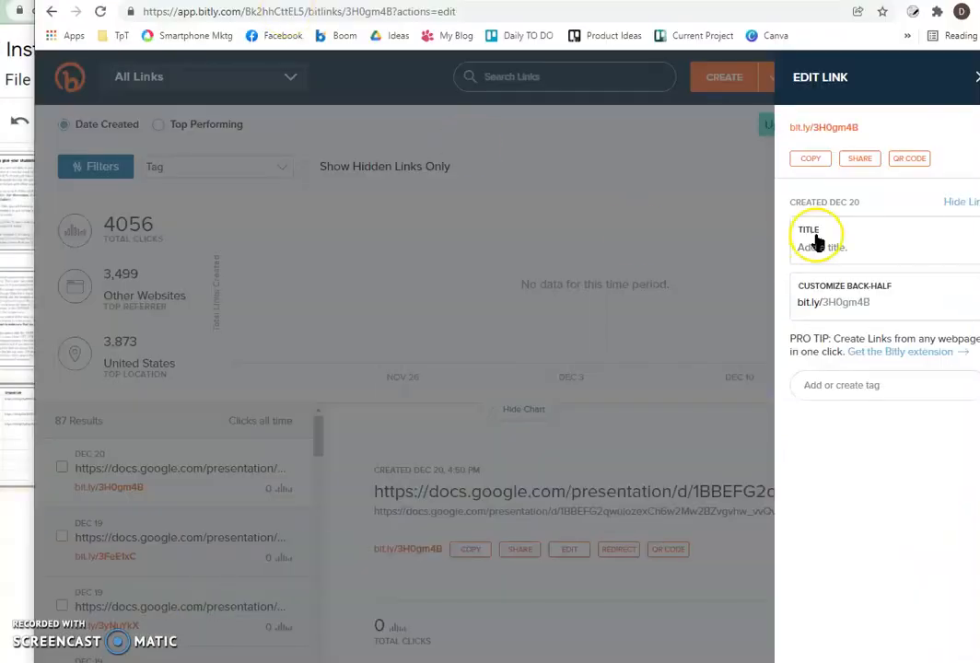
pyautogui.click(724, 81)
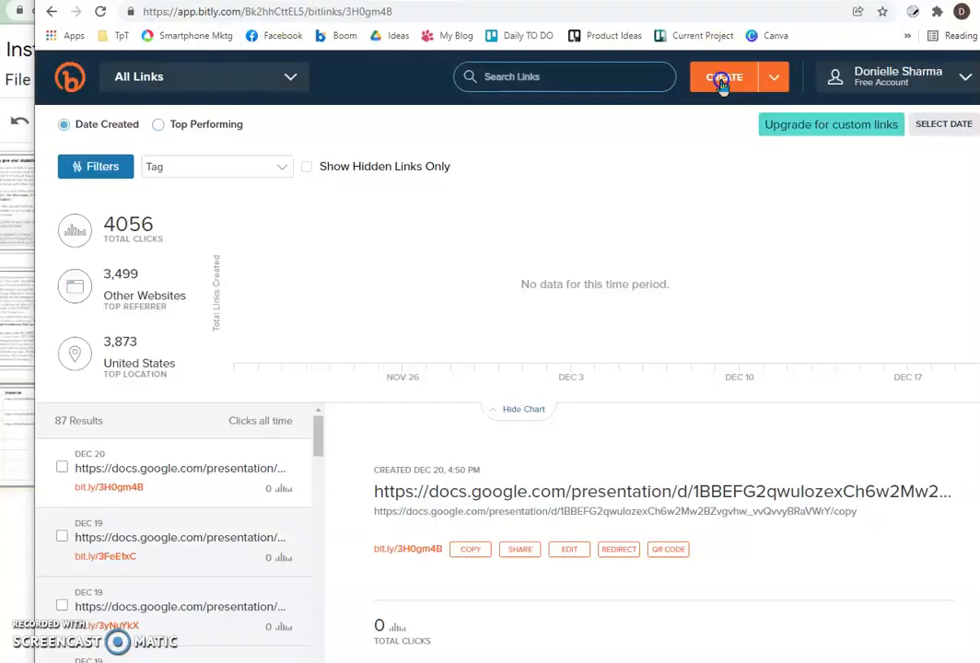
pyautogui.click(723, 81)
pyautogui.hotkey('ctrl', 'v')
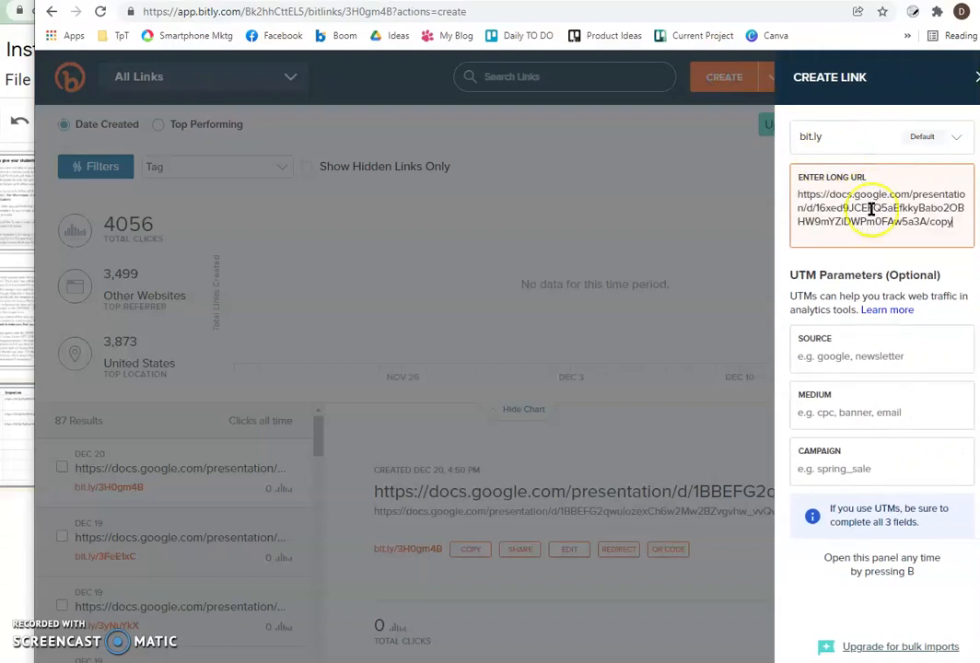
pyautogui.press('Return')
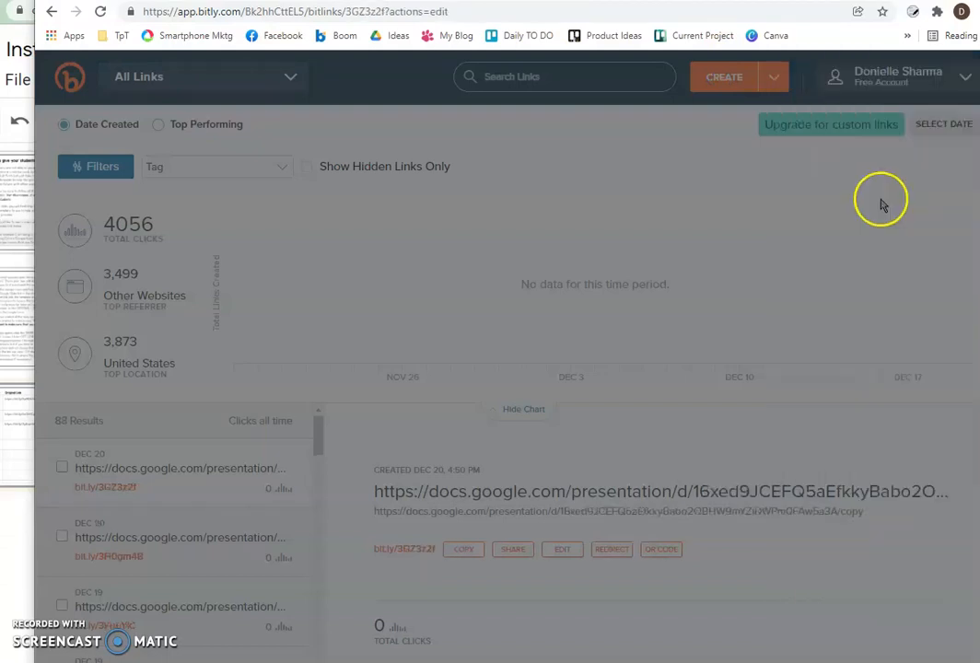
pyautogui.click(812, 158)
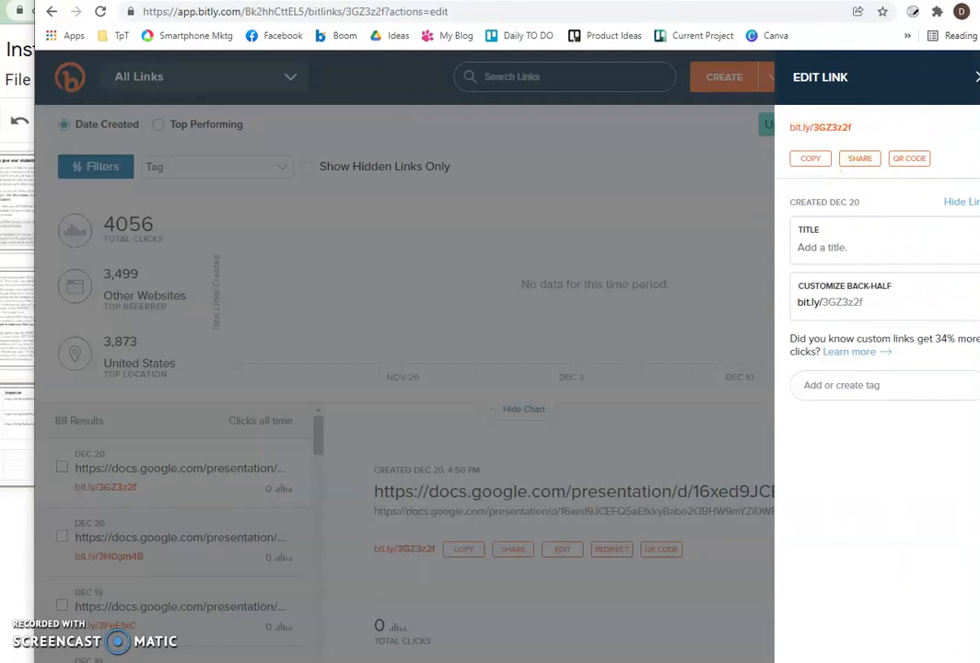
pyautogui.click(3, 63)
pyautogui.click(781, 411)
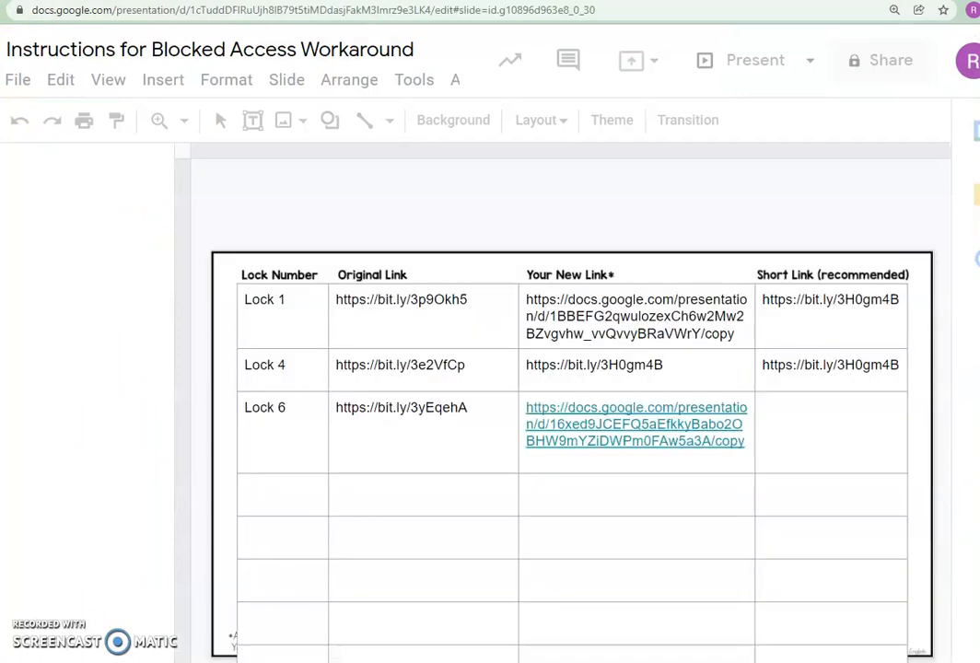
pyautogui.click(806, 408)
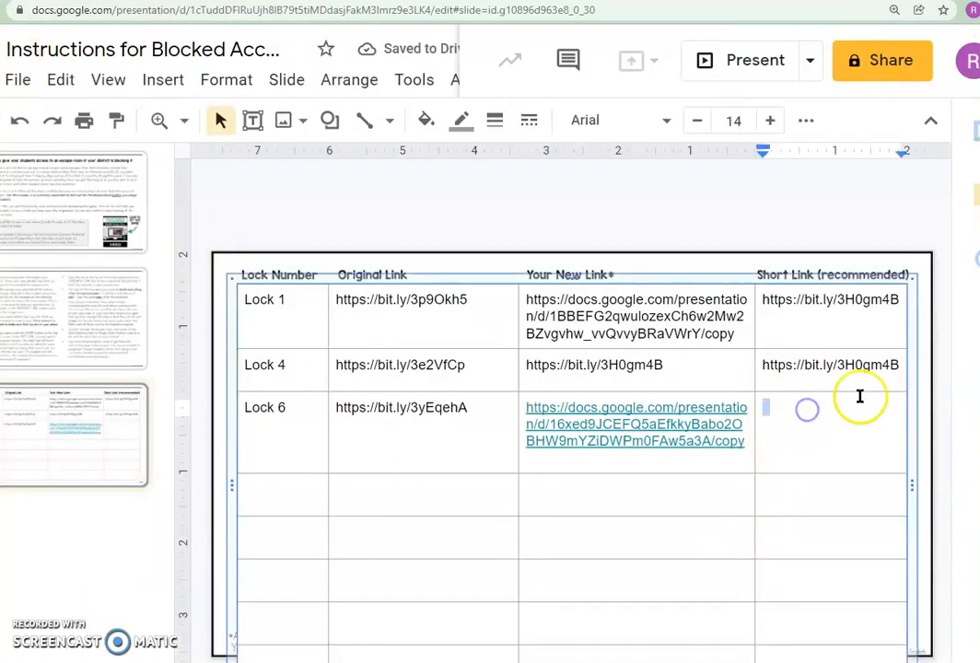
pyautogui.hotkey('ctrl', 'v')
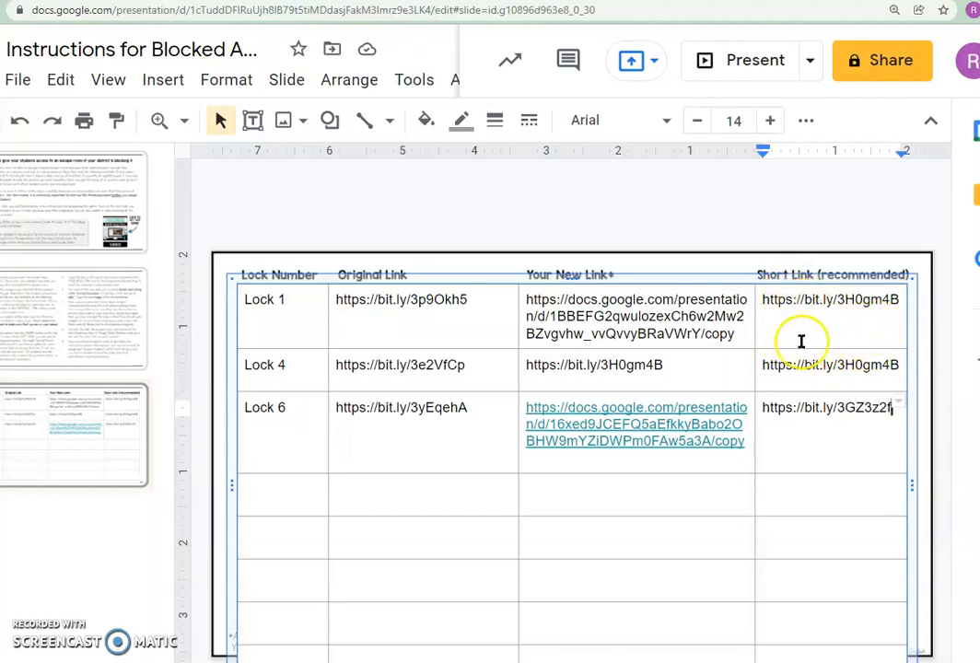
# Copy the Lock 1 short link from the table and switch to the Jewel Heist form in Google Forms.
pyautogui.click(762, 301)
pyautogui.moveTo(765, 301); pyautogui.dragTo(903, 300)
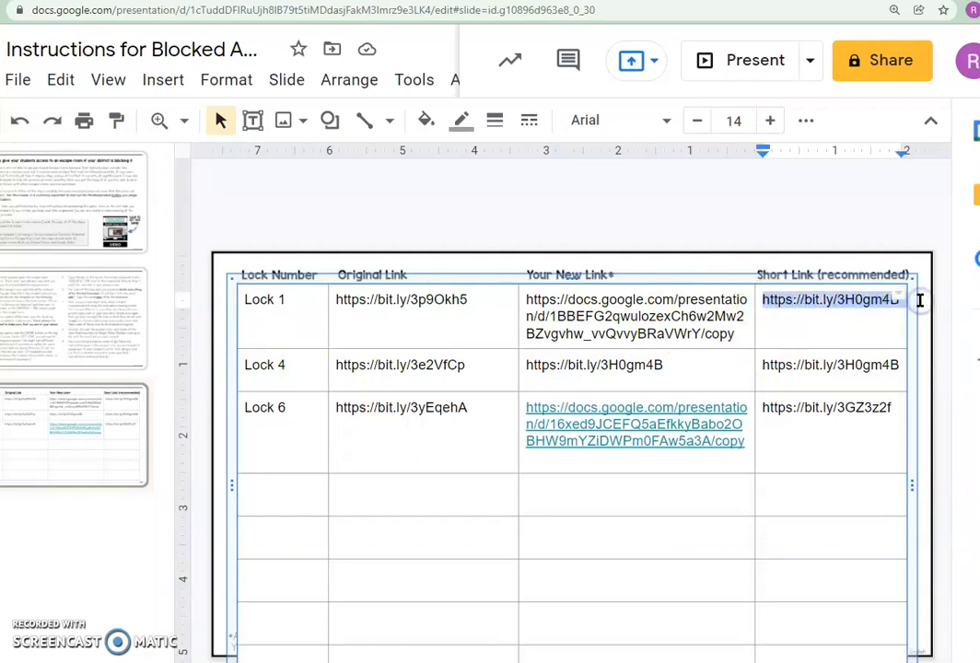
pyautogui.hotkey('ctrl', 'Tab')
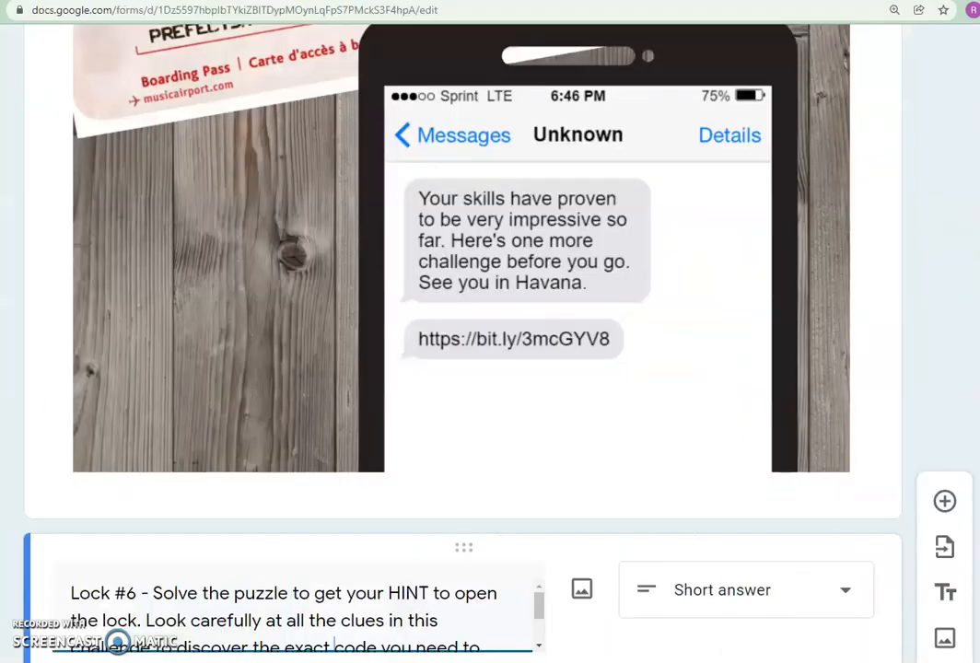
pyautogui.scroll(4, 650, 339)
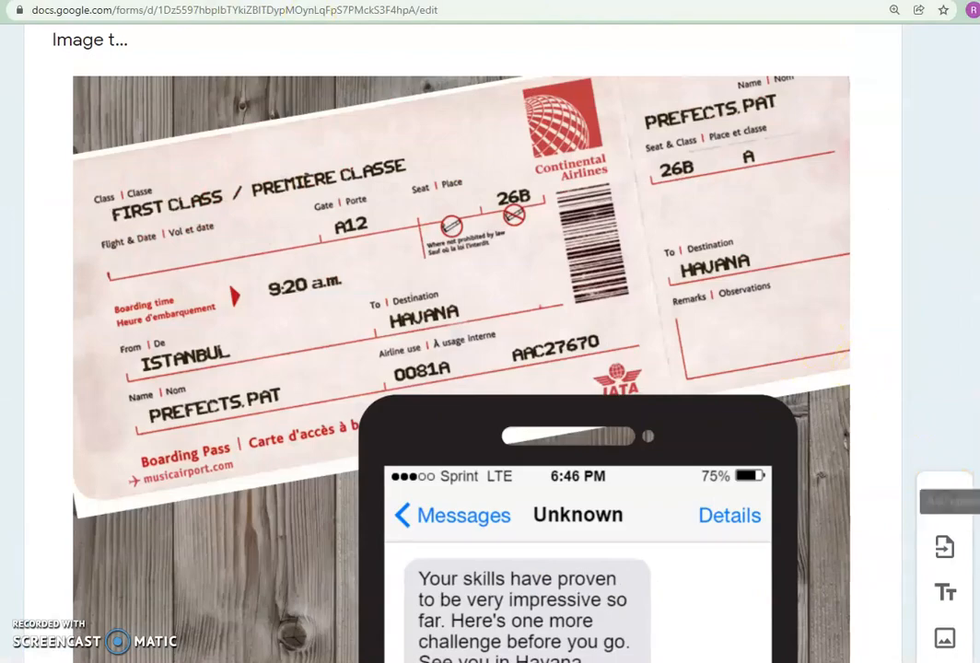
pyautogui.scroll(15, 958, 502)
pyautogui.scroll(3, 959, 69)
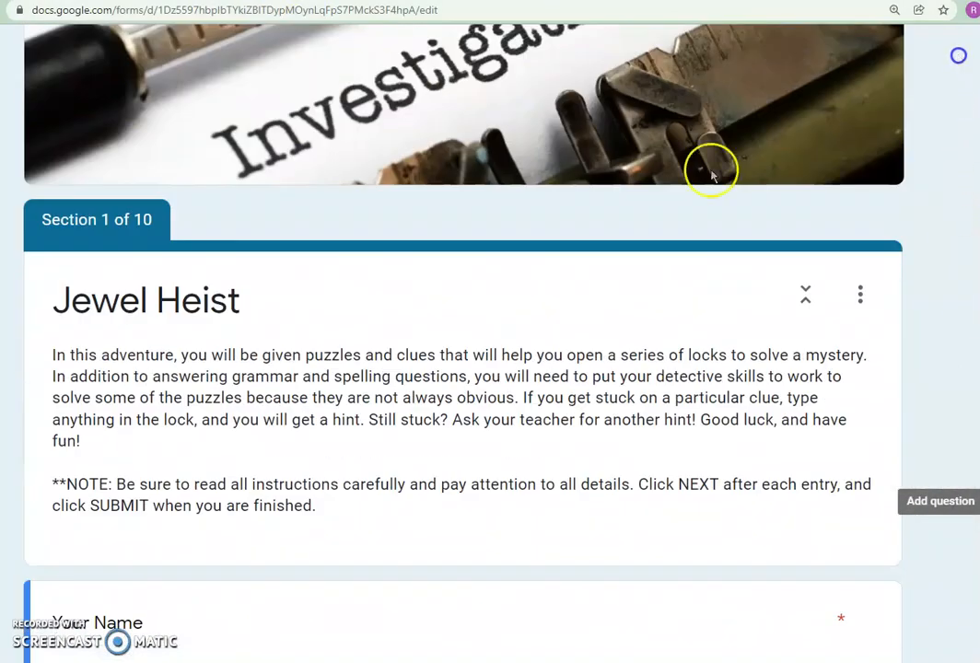
pyautogui.scroll(-3, 553, 247)
pyautogui.scroll(-15, 555, 254)
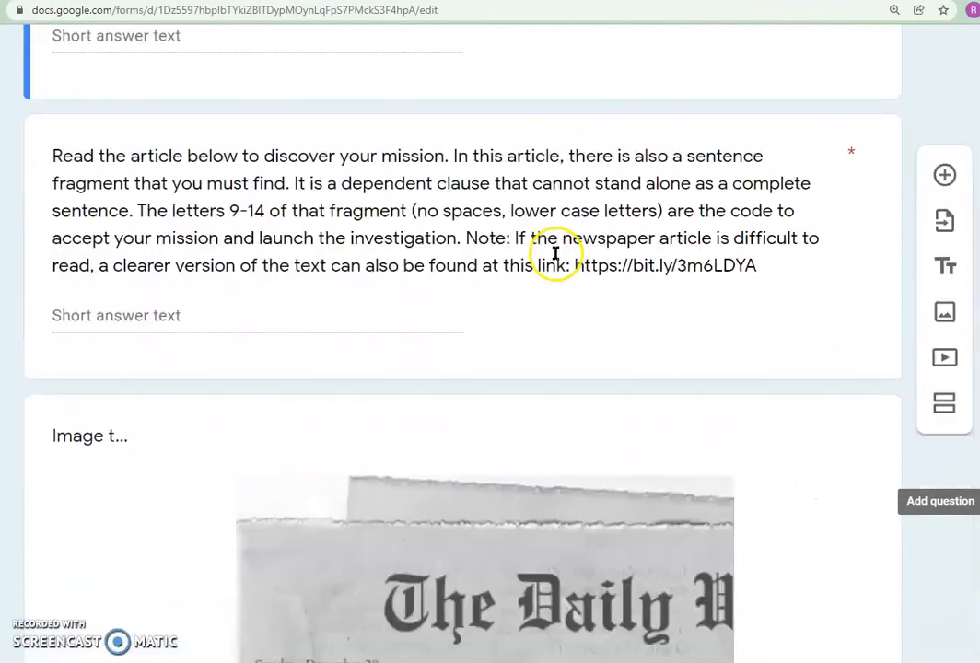
pyautogui.scroll(-6, 557, 260)
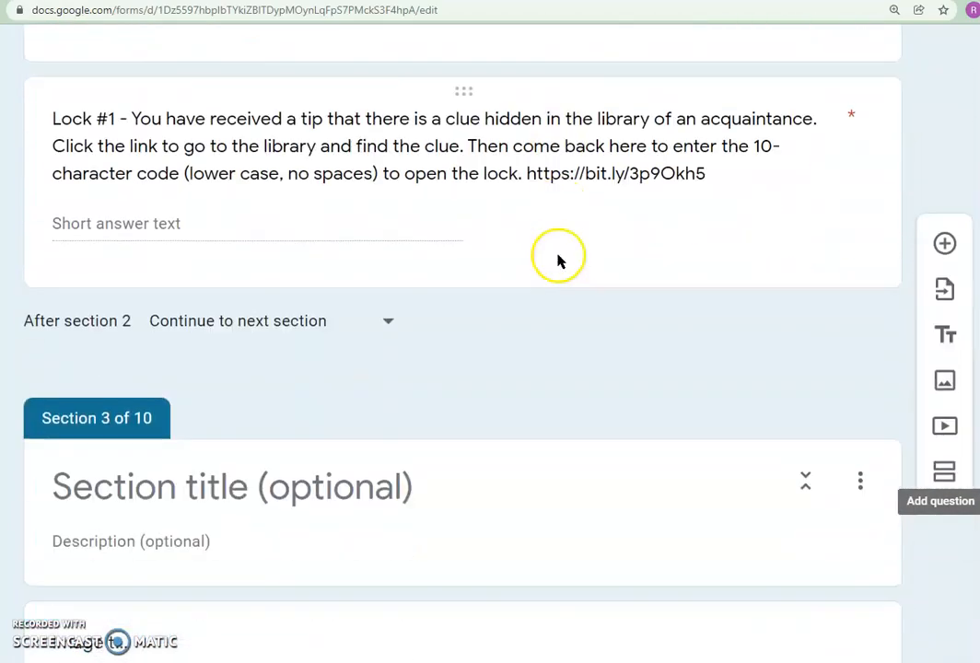
pyautogui.click(573, 156)
pyautogui.scroll(-1, 452, 168)
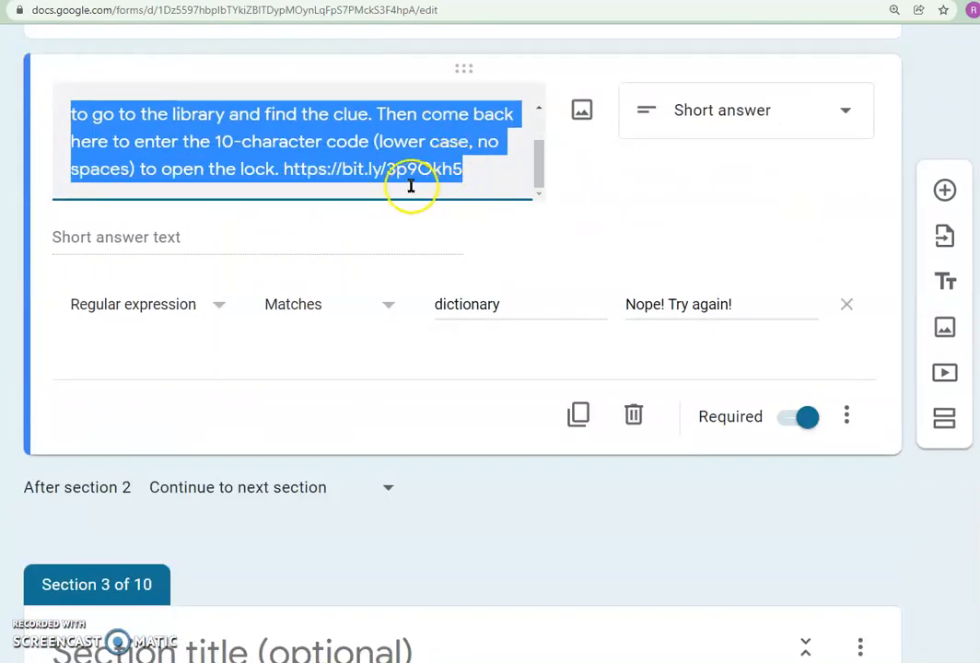
pyautogui.click(292, 169)
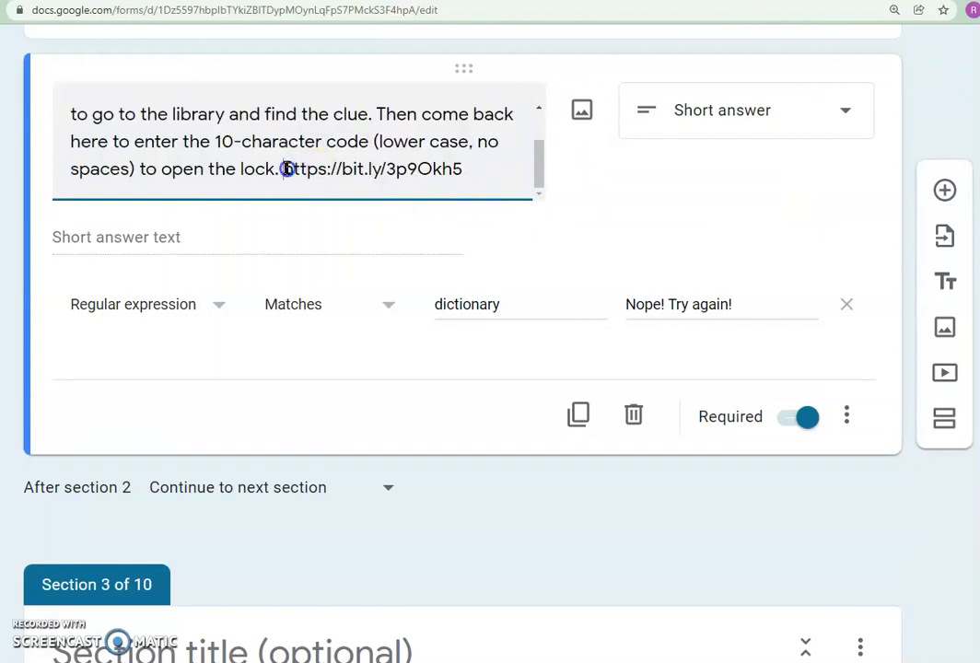
pyautogui.moveTo(285, 168); pyautogui.dragTo(481, 171)
pyautogui.hotkey('ctrl', 'v')
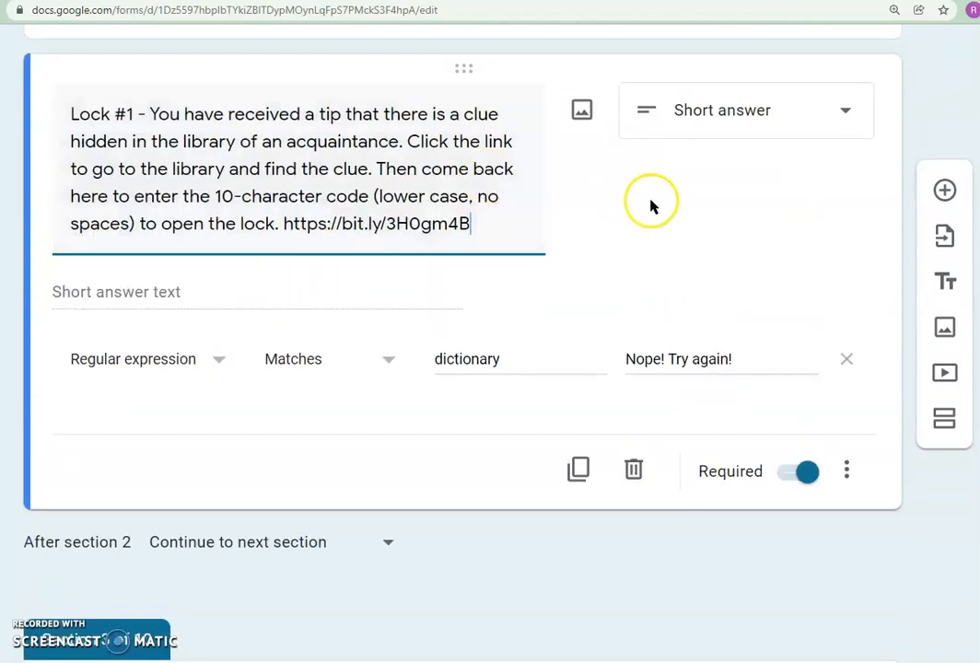
pyautogui.click(476, 580)
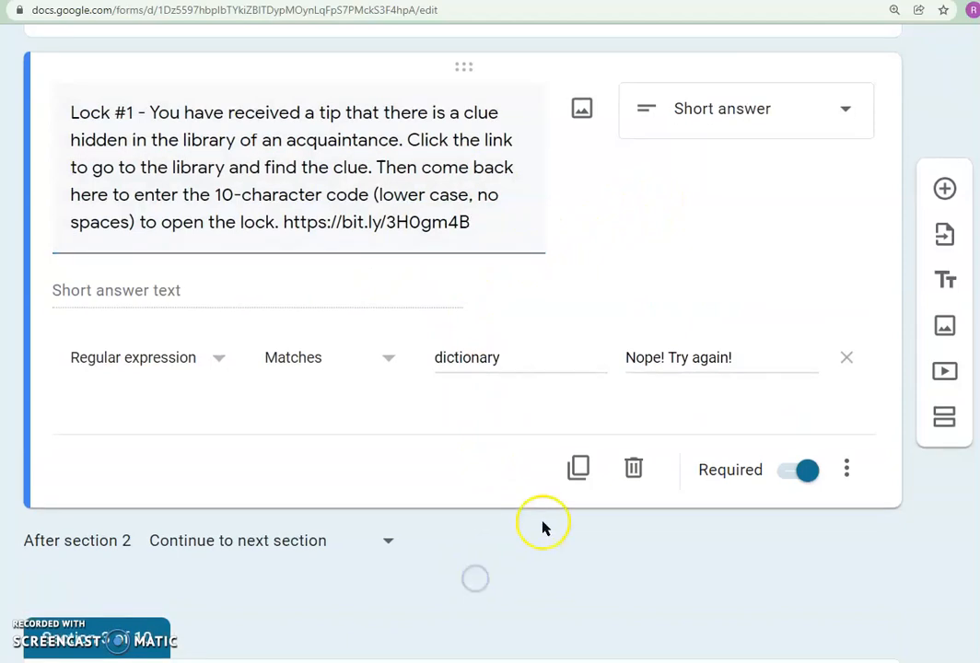
# Return to the Google Slides table, copy the Lock 4 short link and switch back to the form.
pyautogui.scroll(-3, 542, 525)
pyautogui.click(922, 2)
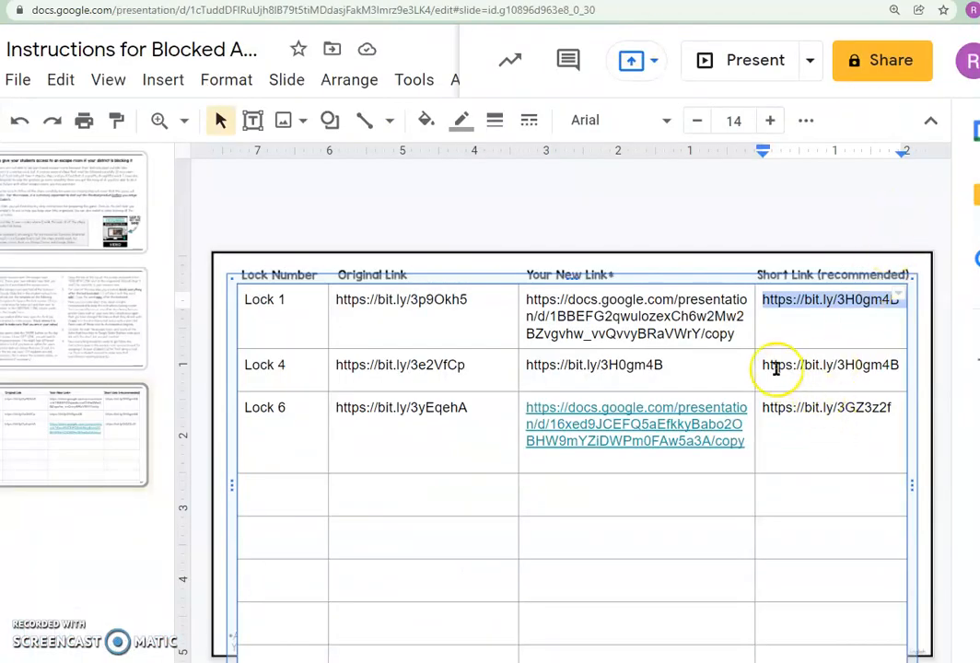
pyautogui.moveTo(762, 365); pyautogui.dragTo(904, 370)
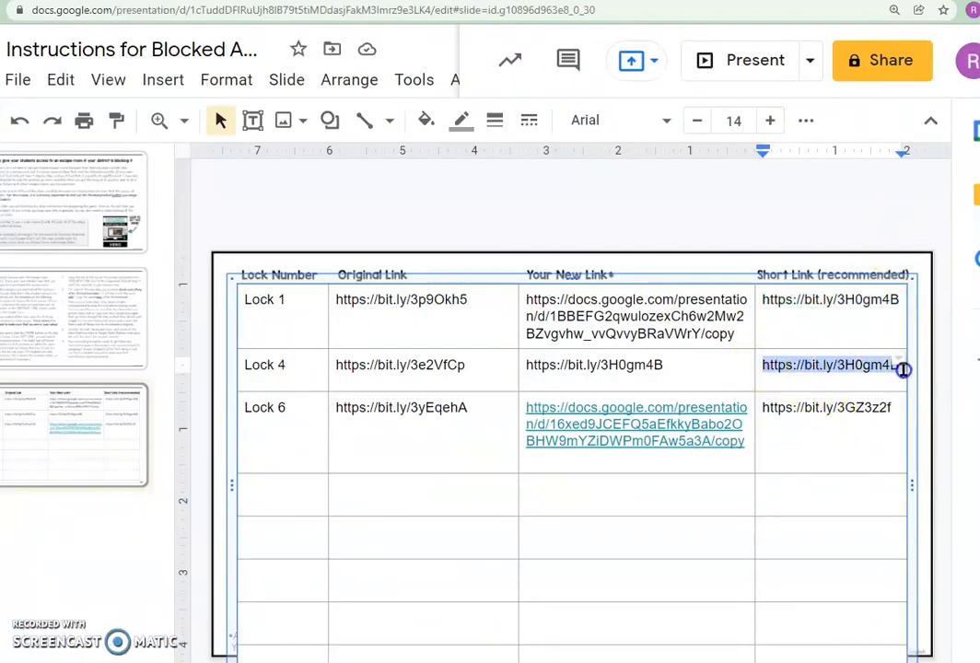
pyautogui.click(251, 2)
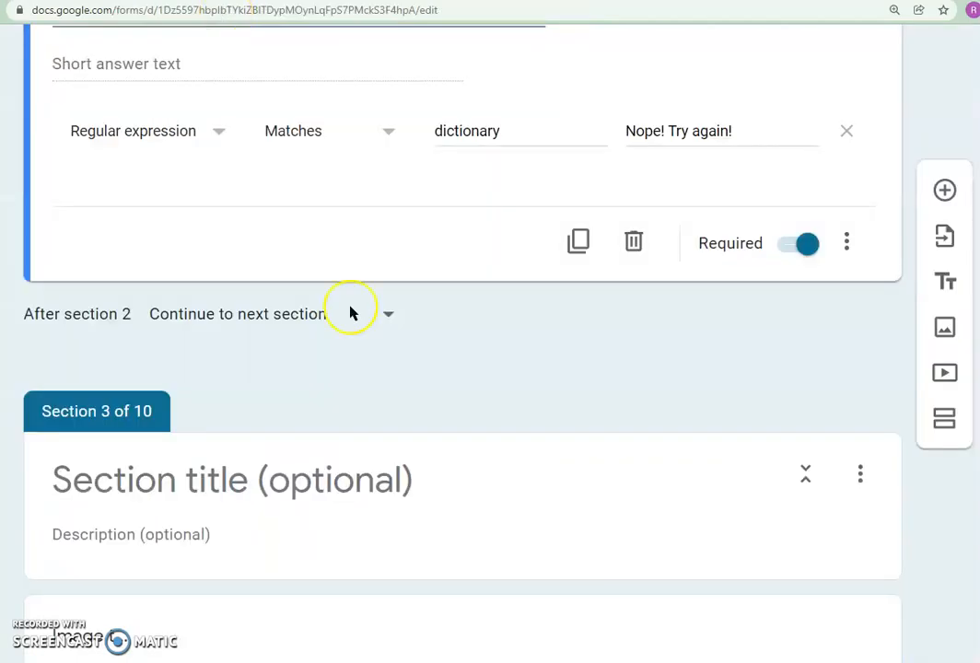
pyautogui.scroll(-12, 473, 419)
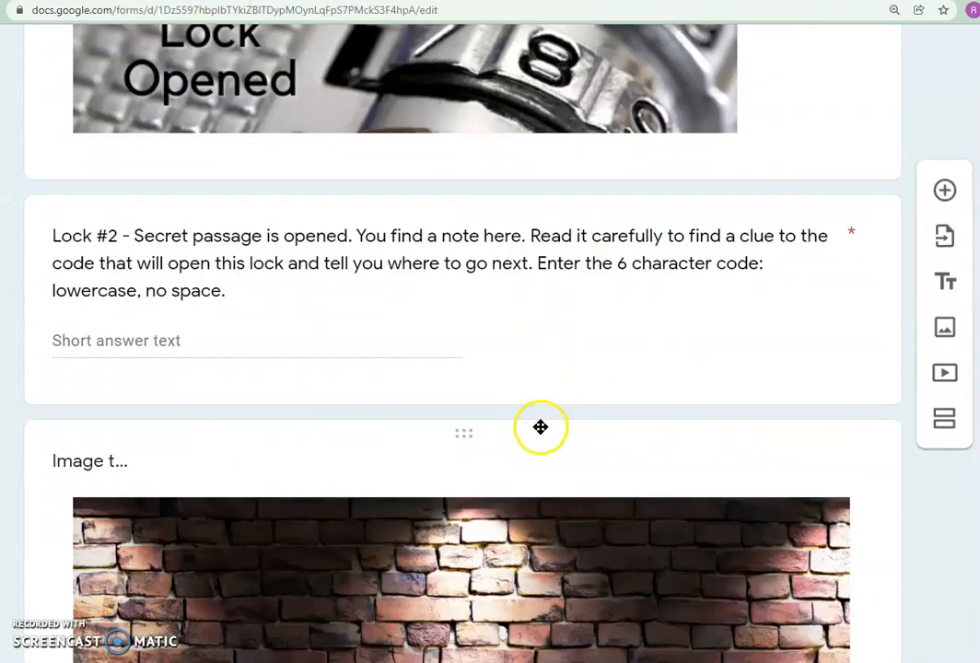
pyautogui.scroll(-20, 541, 431)
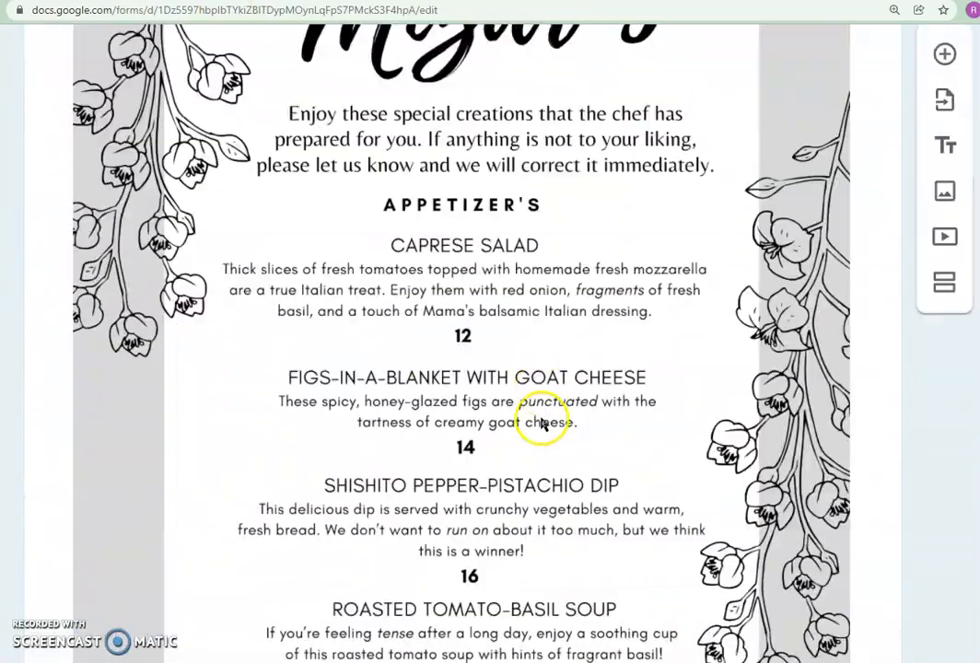
pyautogui.scroll(-15, 542, 419)
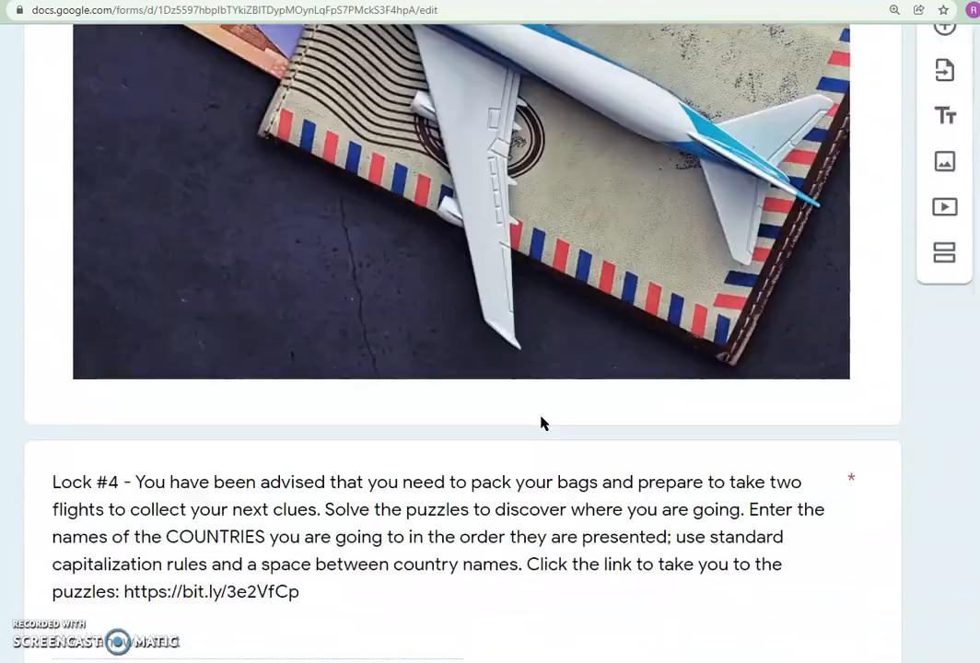
pyautogui.scroll(-2, 541, 419)
pyautogui.click(175, 385)
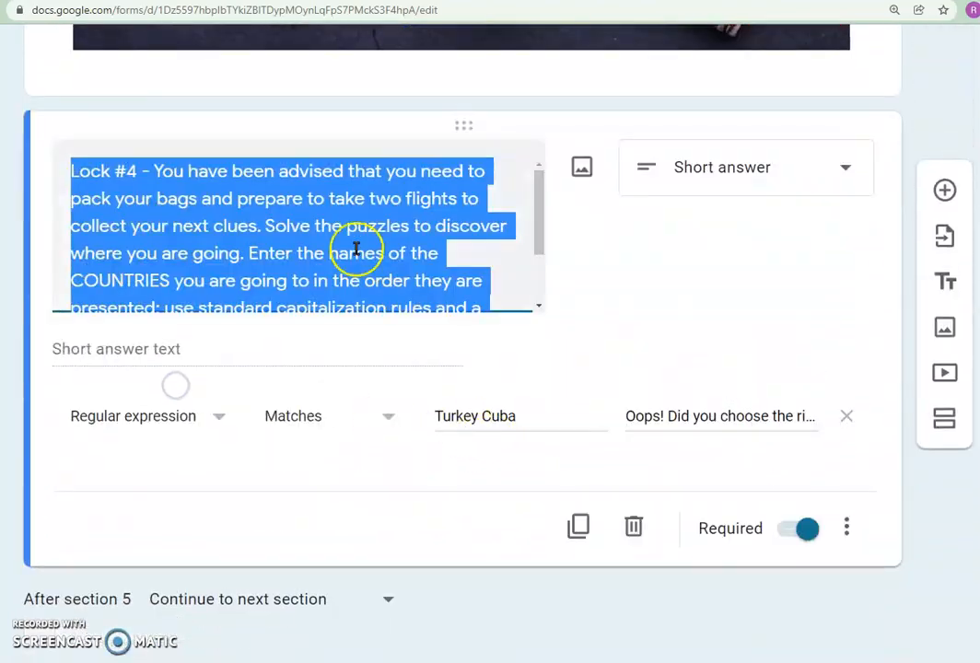
pyautogui.scroll(-1, 357, 250)
pyautogui.moveTo(231, 280); pyautogui.dragTo(421, 289)
pyautogui.hotkey('ctrl', 'v')
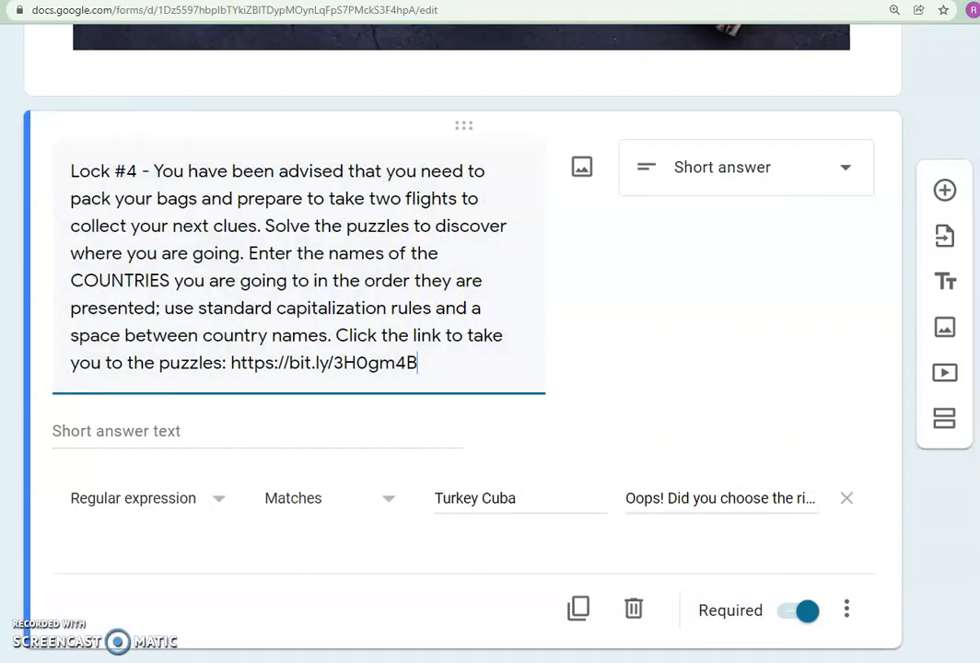
# Copy the Lock 6 short link from the Google Slides table and go back to the form.
pyautogui.hotkey('alt', 'Tab')
pyautogui.moveTo(764, 407); pyautogui.dragTo(910, 413)
pyautogui.hotkey('ctrl', 'c')
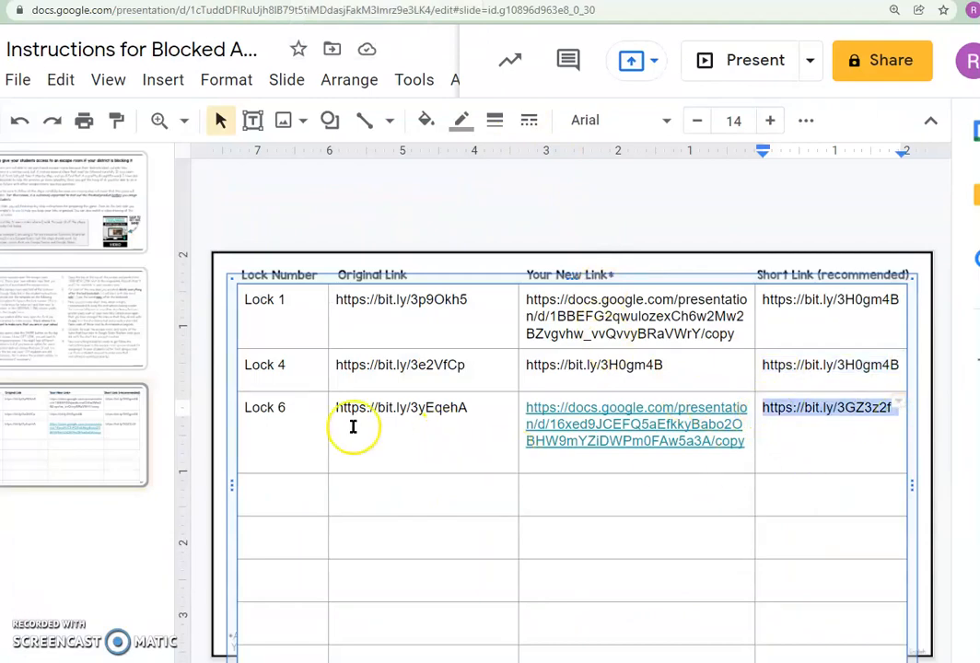
pyautogui.hotkey('alt', 'Tab')
pyautogui.scroll(-20, 576, 361)
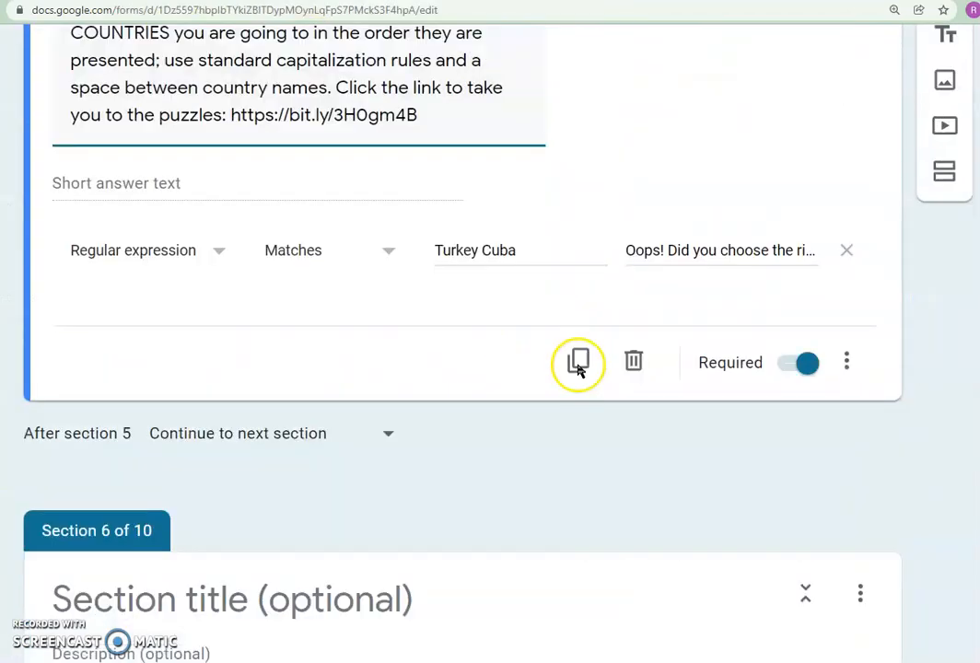
pyautogui.scroll(-15, 605, 361)
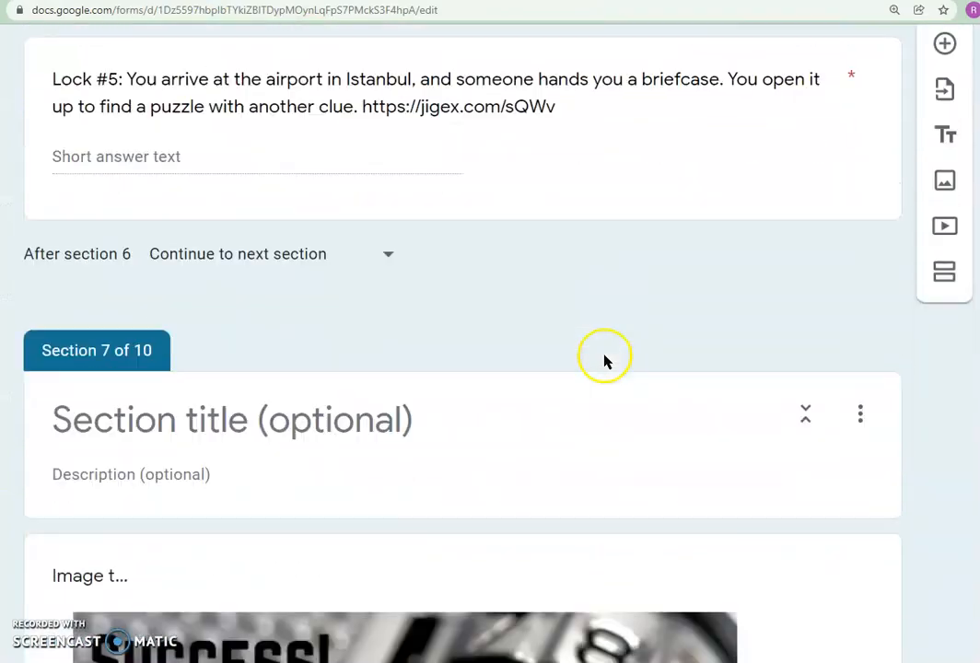
pyautogui.scroll(-3, 606, 361)
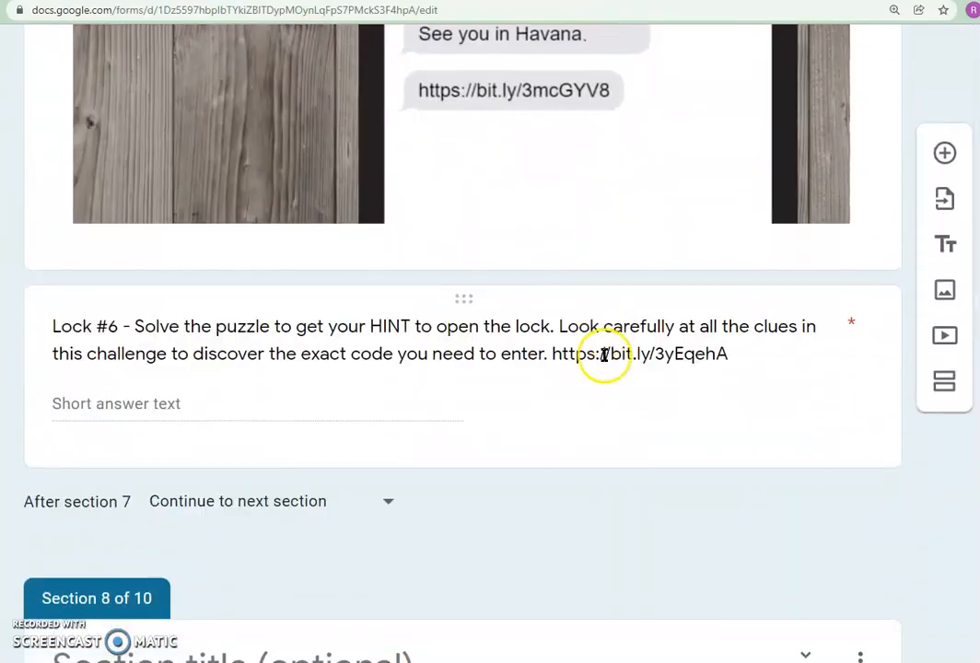
pyautogui.click(596, 362)
pyautogui.scroll(-1, 307, 200)
pyautogui.scroll(-1, 299, 196)
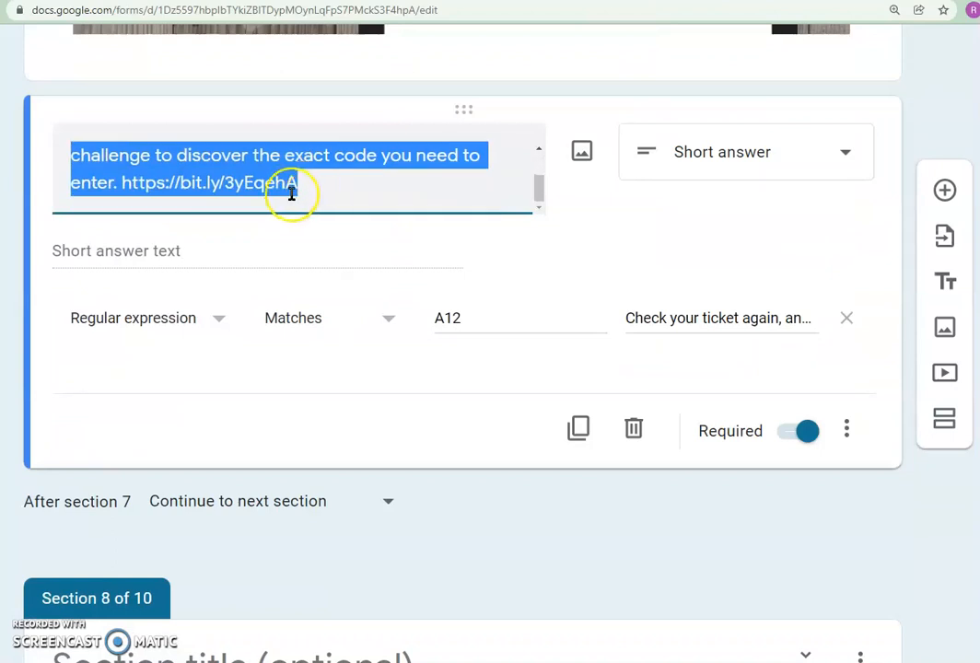
pyautogui.moveTo(292, 182); pyautogui.dragTo(129, 181)
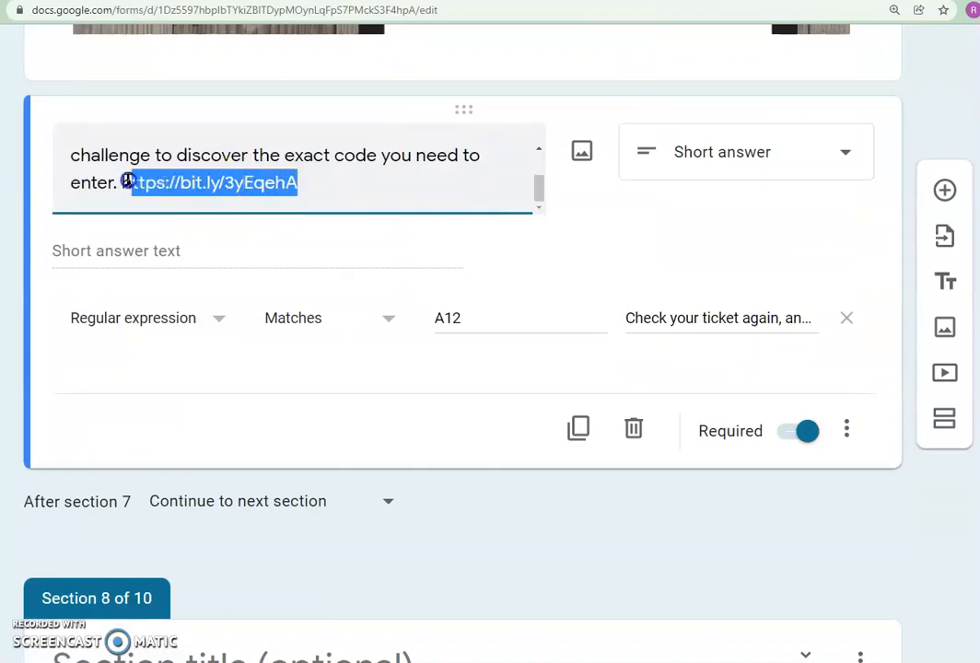
pyautogui.hotkey('ctrl', 'v')
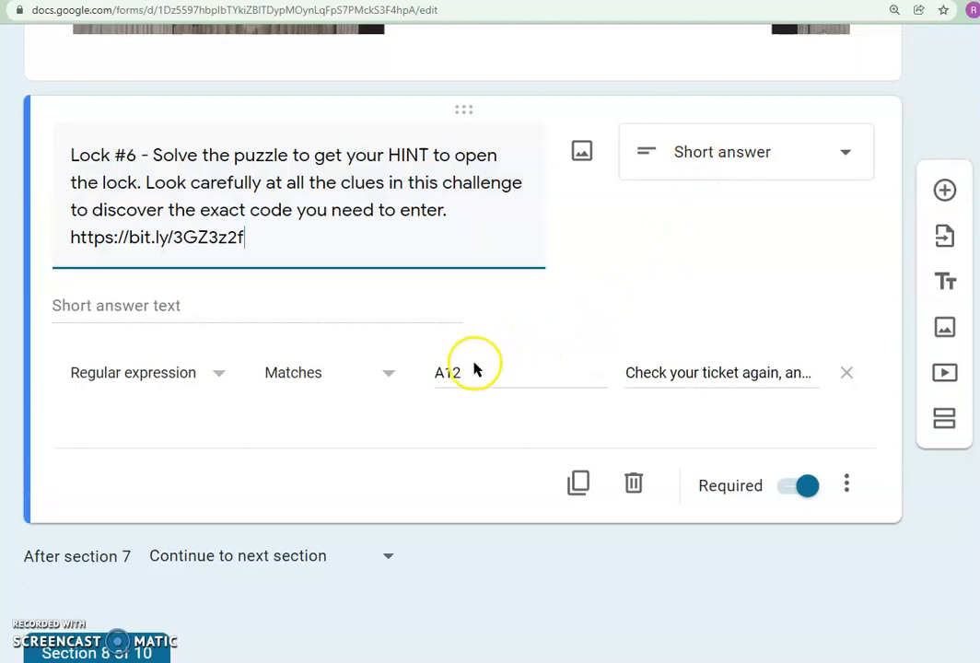
# Look back through the form's lock questions from Lock #6 up to the Jewel Heist introduction.
pyautogui.scroll(10, 515, 543)
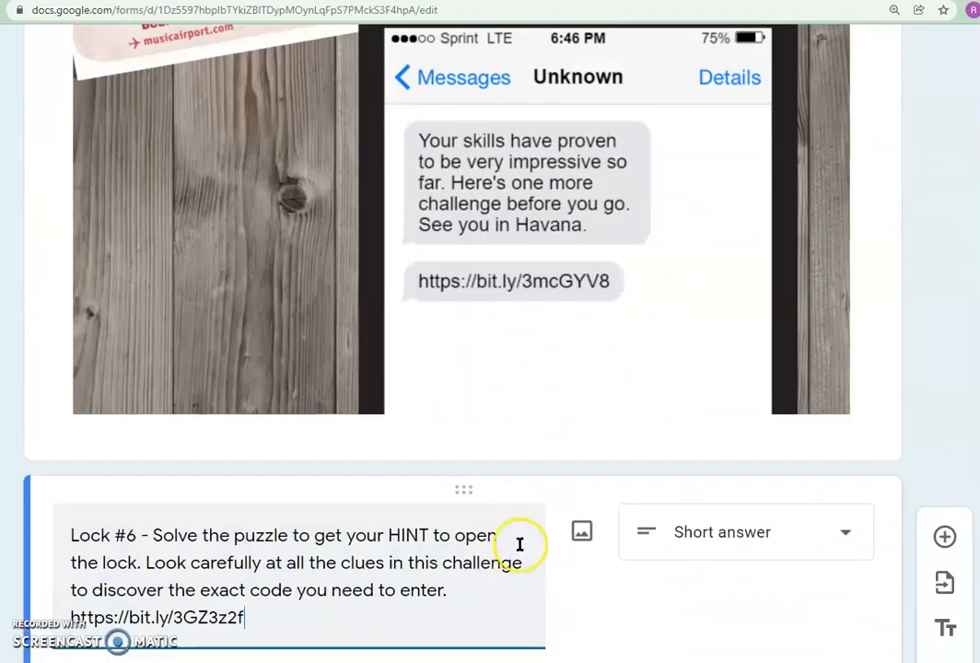
pyautogui.scroll(3, 528, 522)
pyautogui.scroll(10, 566, 490)
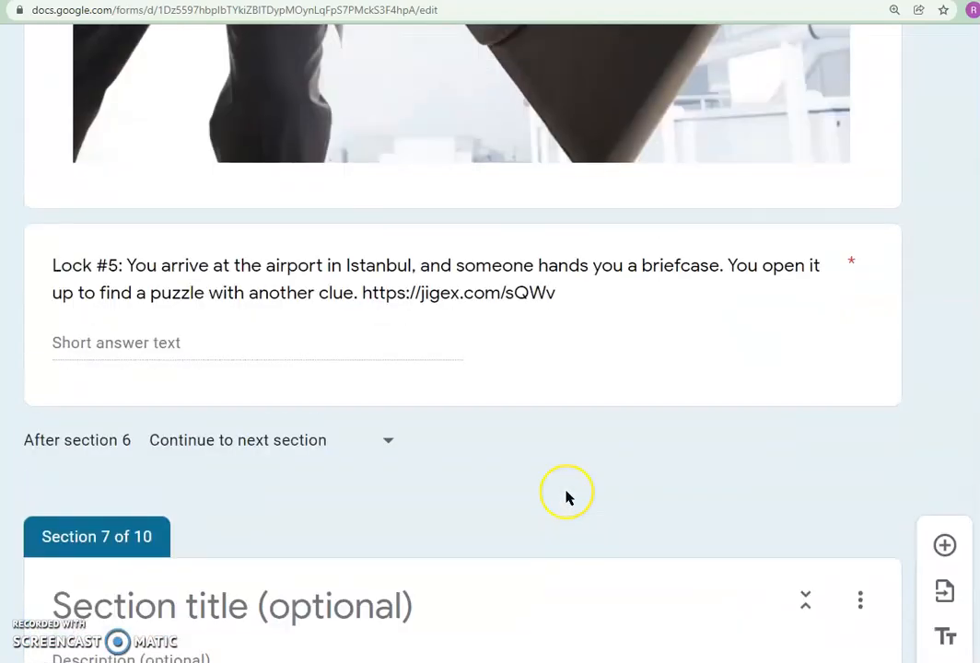
pyautogui.scroll(15, 566, 497)
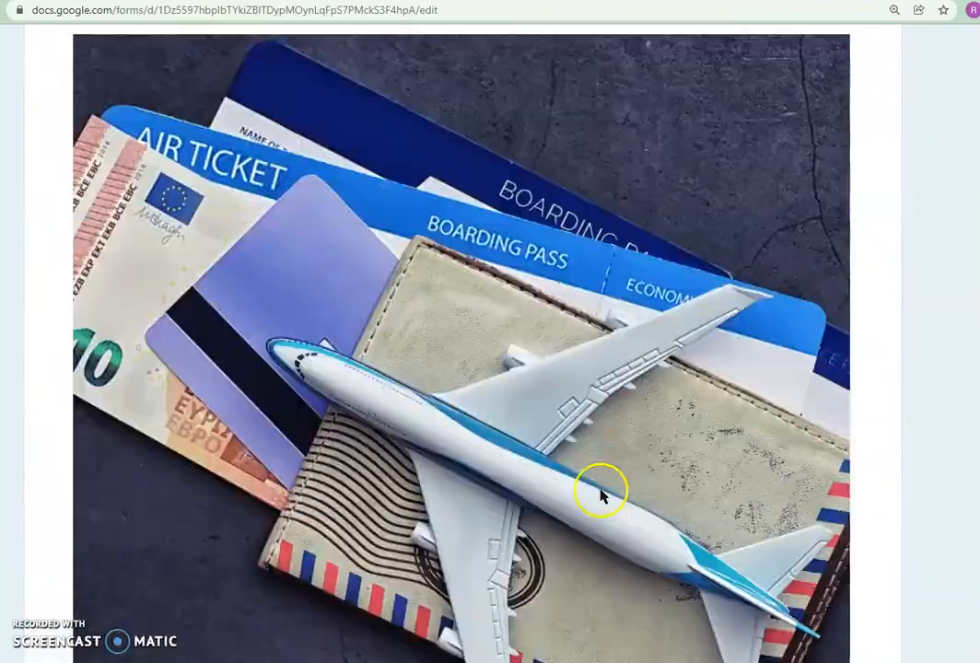
pyautogui.scroll(20, 617, 424)
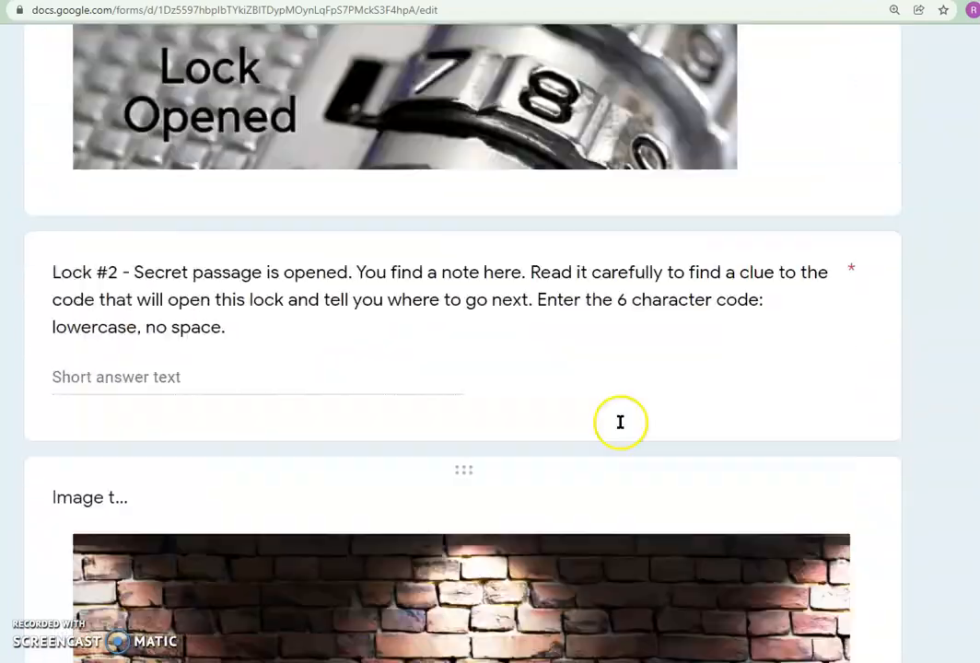
pyautogui.scroll(20, 620, 429)
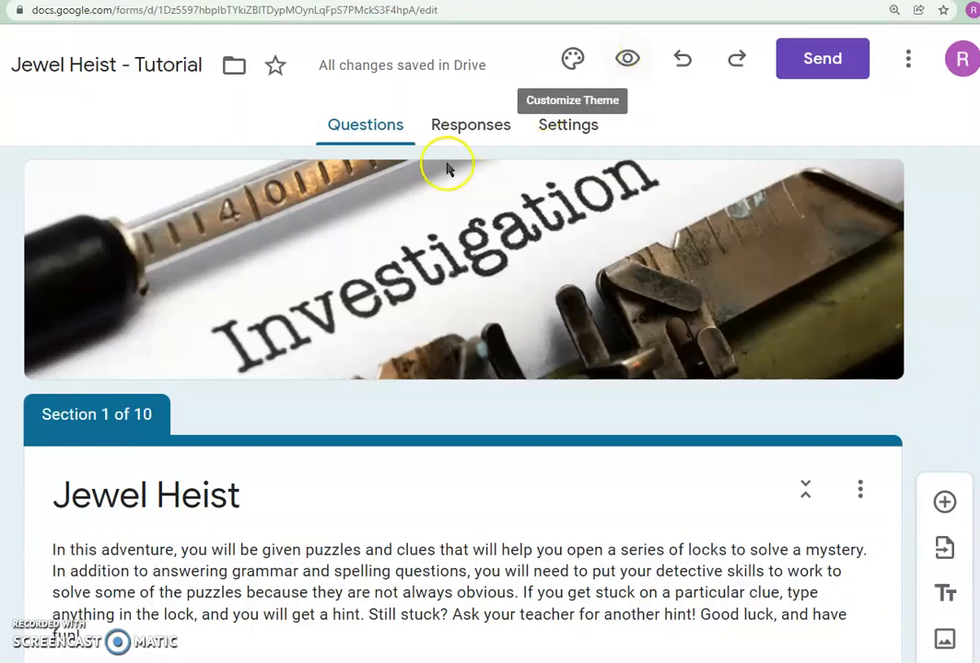
pyautogui.scroll(-6, 486, 264)
pyautogui.scroll(6, 493, 272)
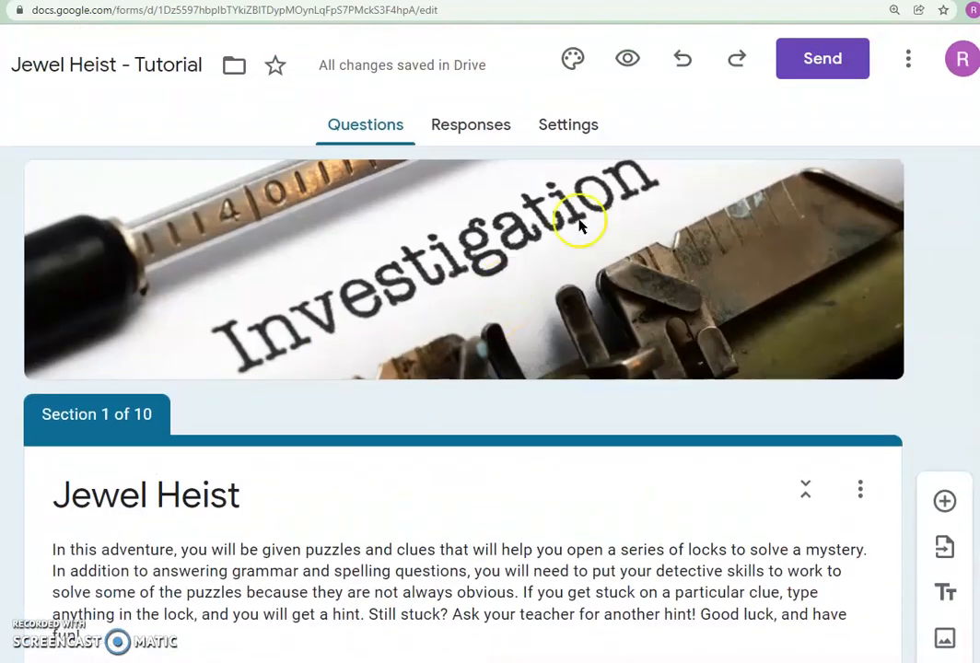
# View the form's shareable link in the send options, then close them without copying it.
pyautogui.click(824, 62)
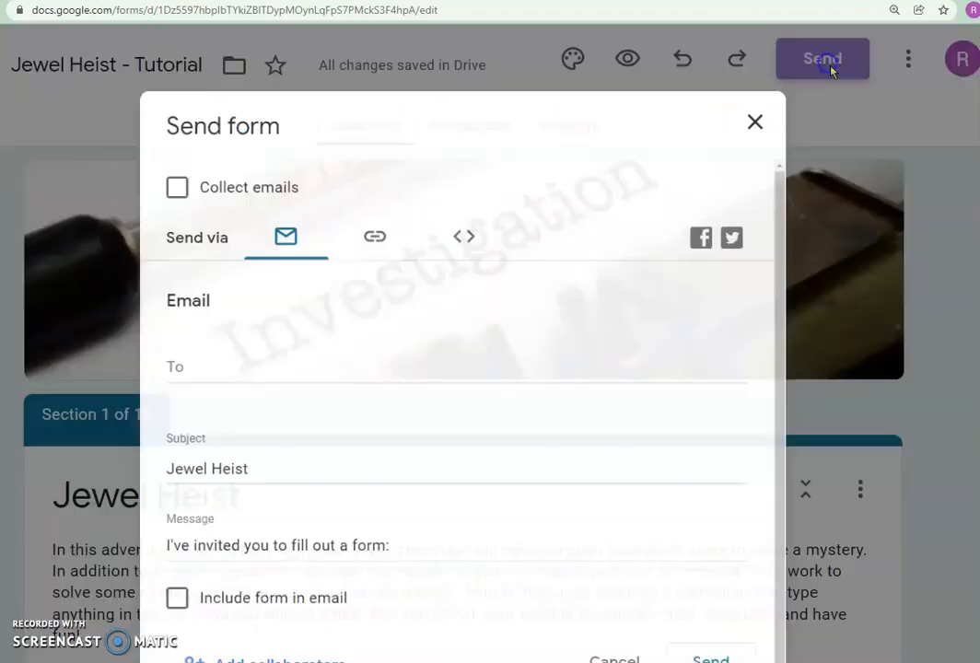
pyautogui.click(384, 237)
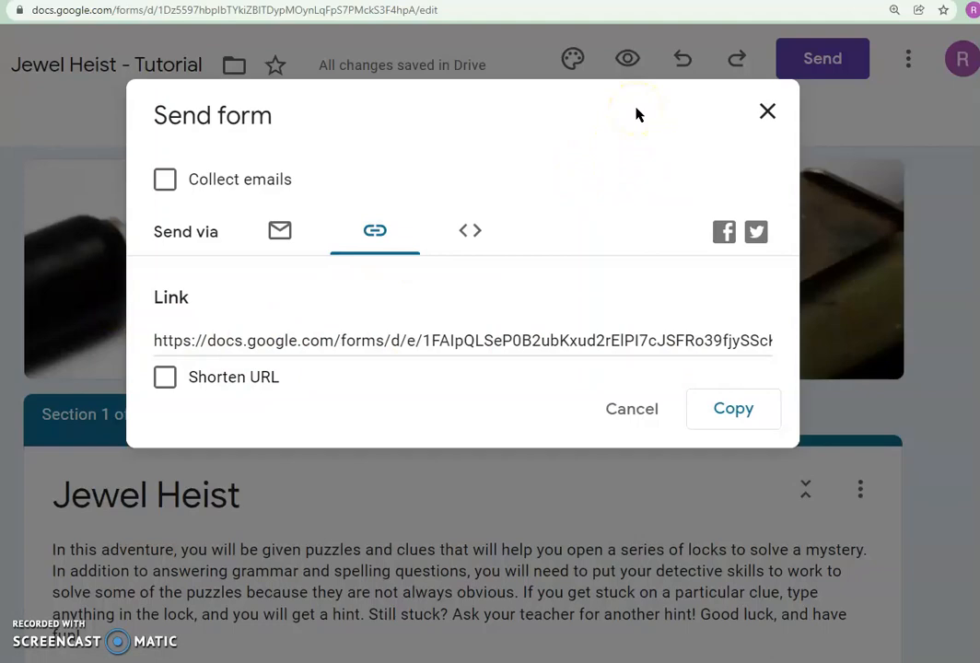
pyautogui.click(766, 109)
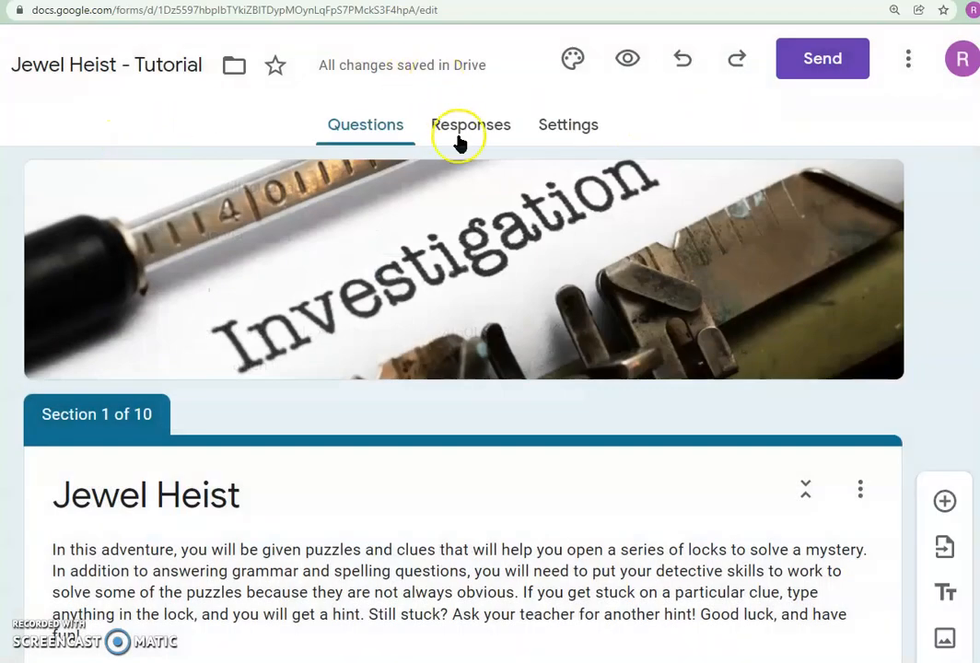